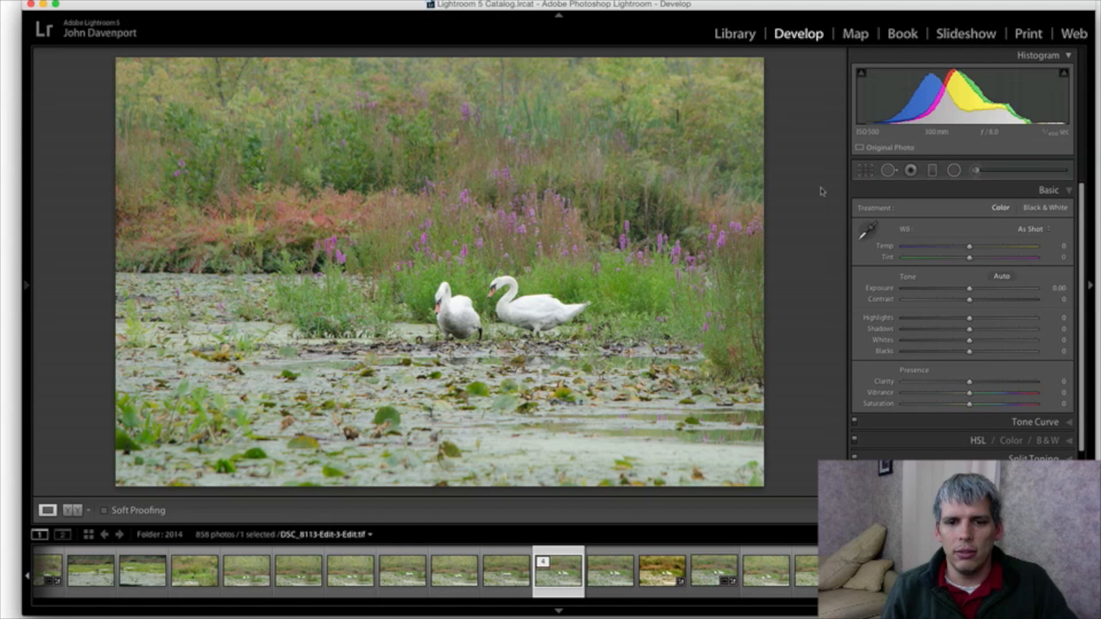
Step: Hide the filmstrip and open a copy of the swan photo with Lightroom adjustments in Simplify 4 through Fusion Express 2
{"action": "left_click", "coordinate": [559, 611]}
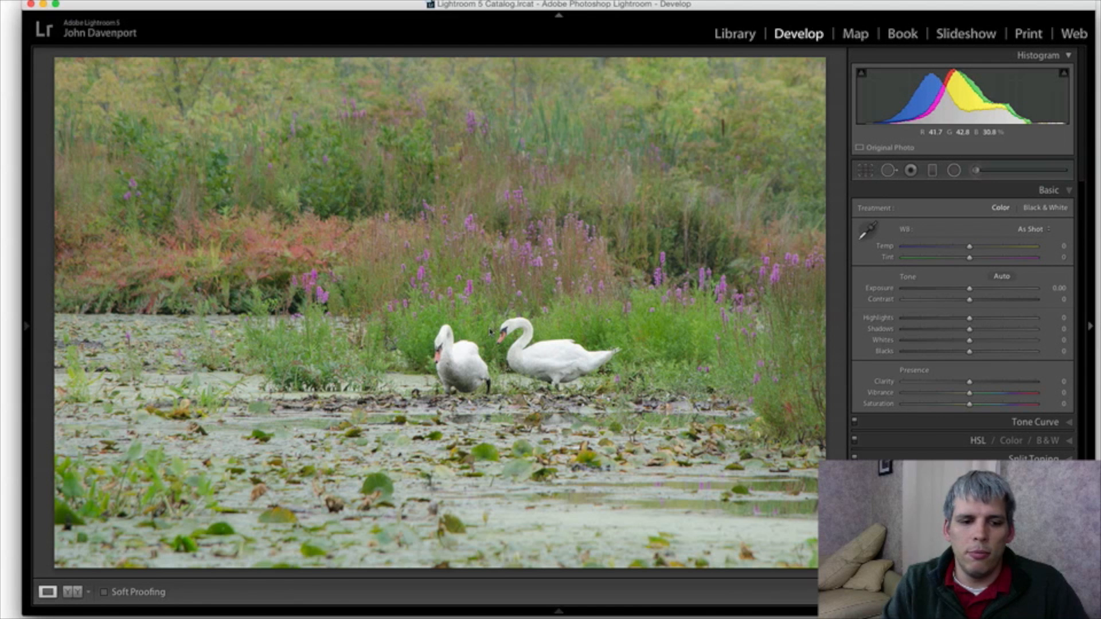
{"action": "right_click", "coordinate": [471, 249]}
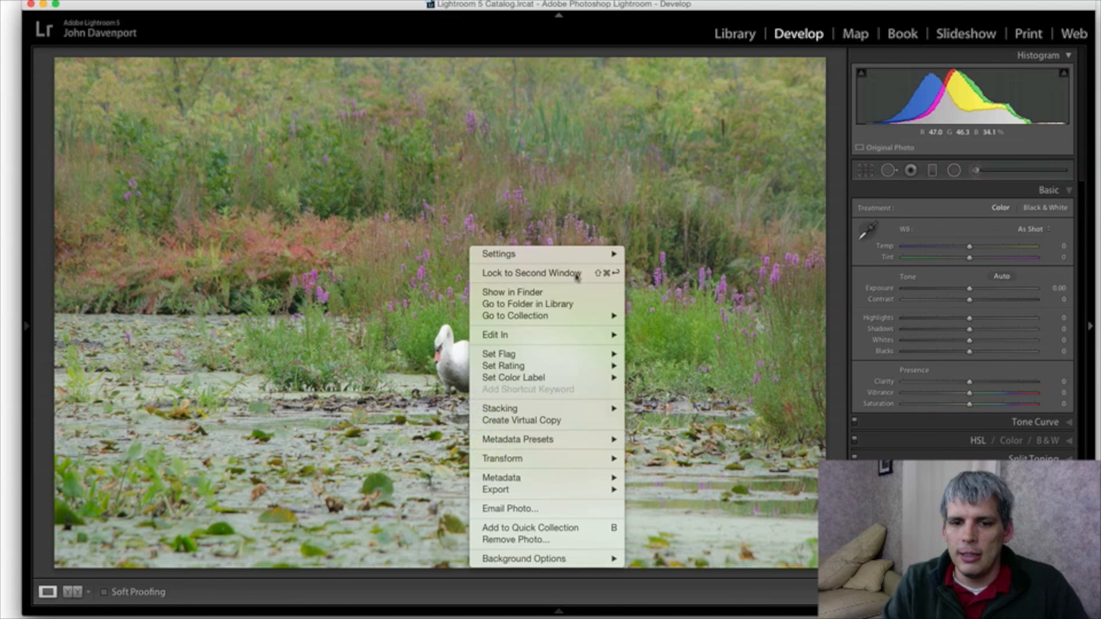
{"action": "mouse_move", "coordinate": [595, 337]}
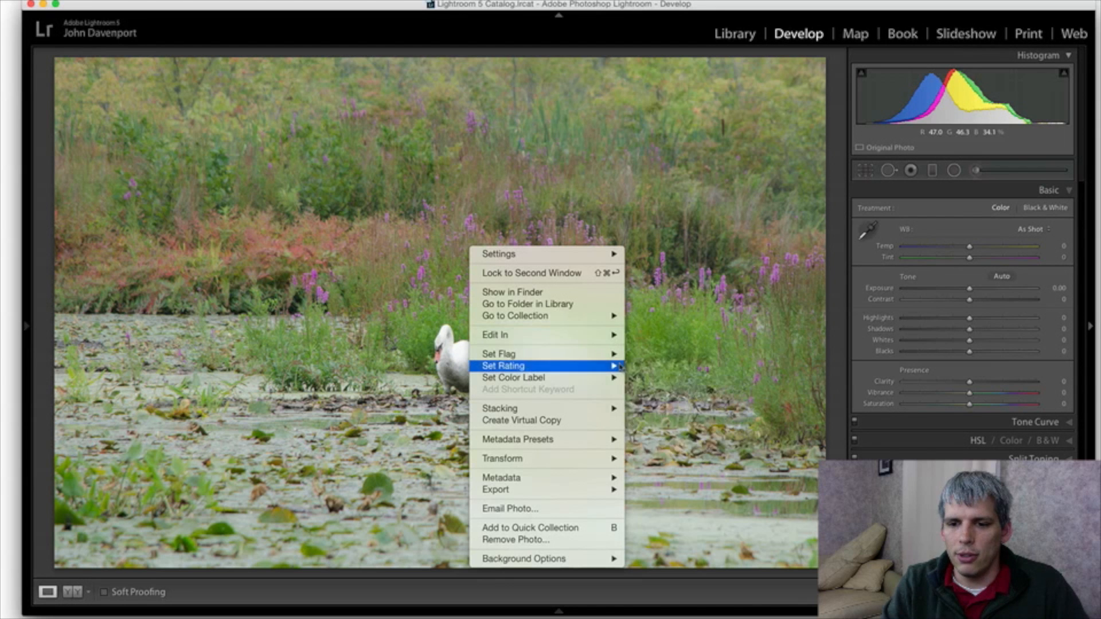
{"action": "mouse_move", "coordinate": [556, 340]}
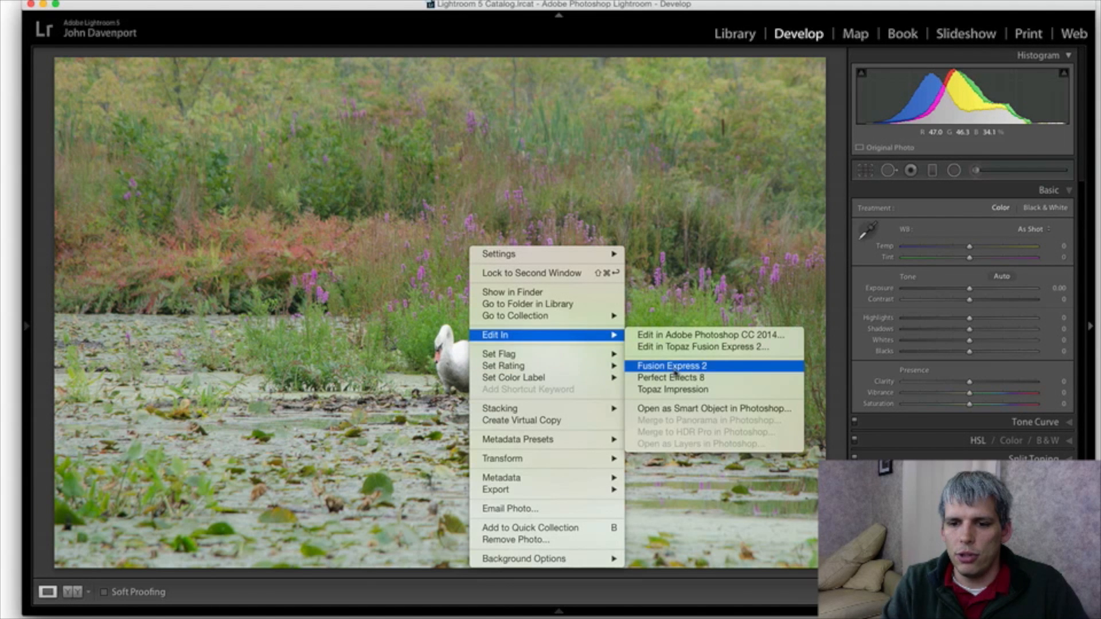
{"action": "left_click", "coordinate": [680, 370]}
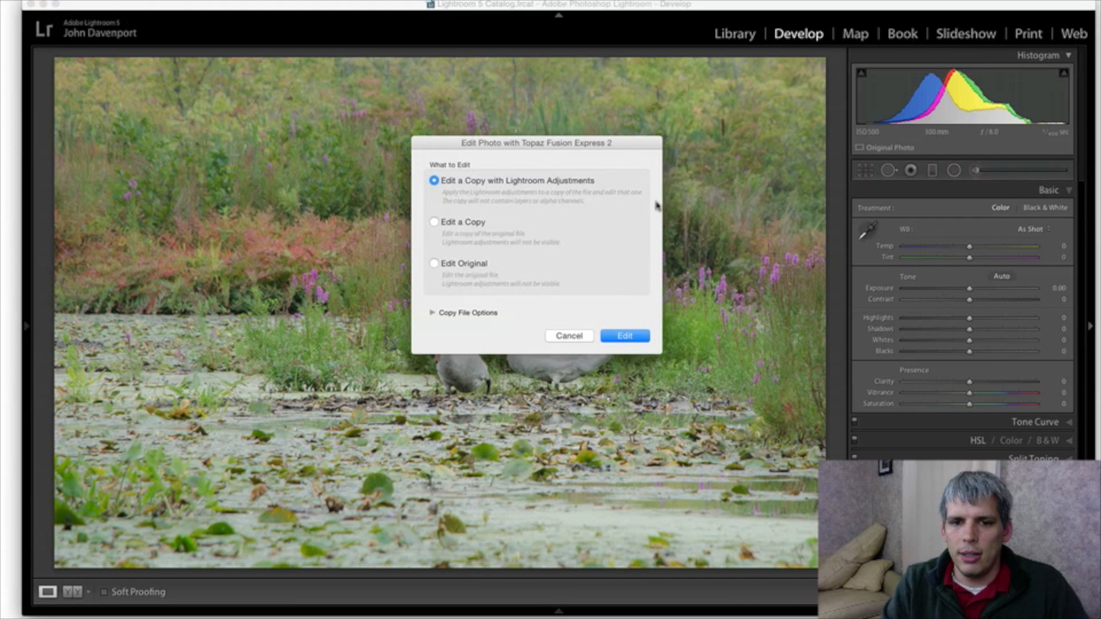
{"action": "left_click", "coordinate": [625, 337]}
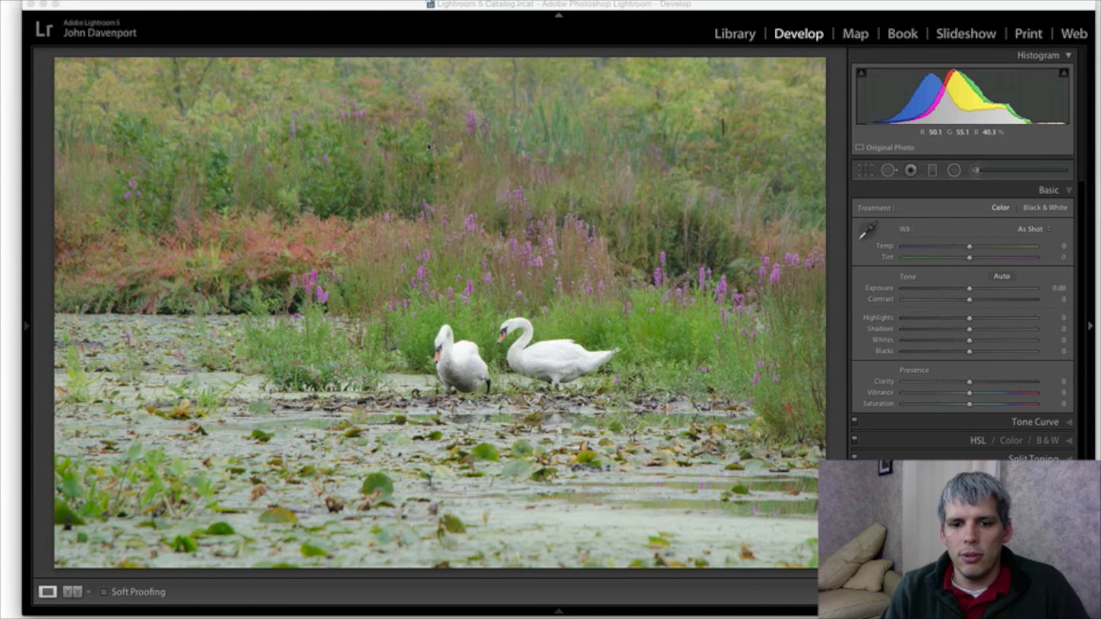
{"action": "left_click", "coordinate": [448, 231]}
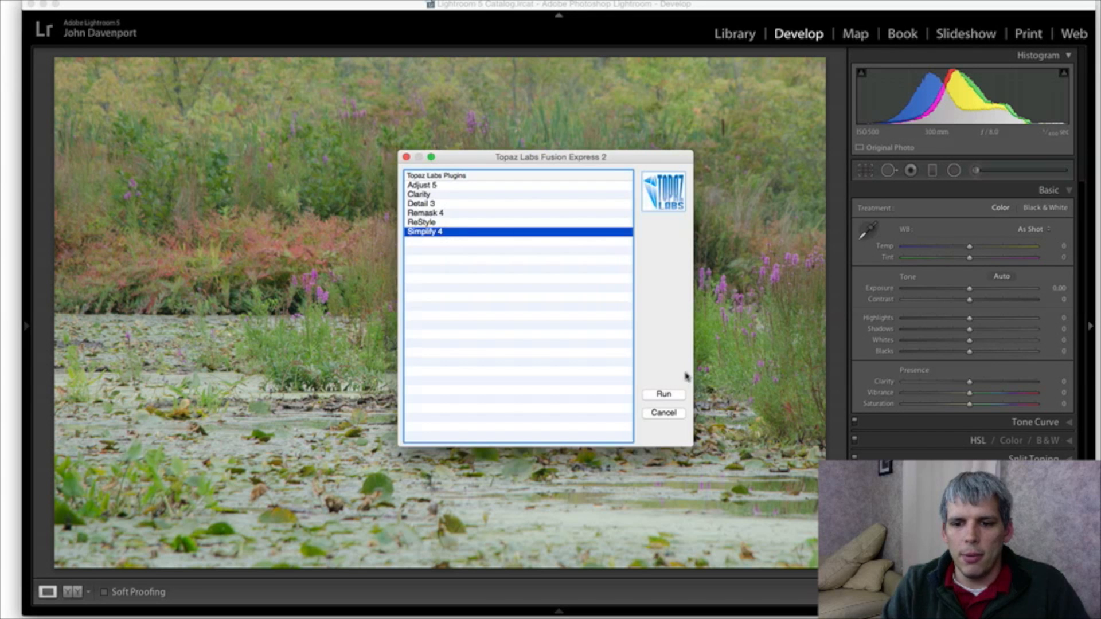
{"action": "left_click", "coordinate": [663, 394]}
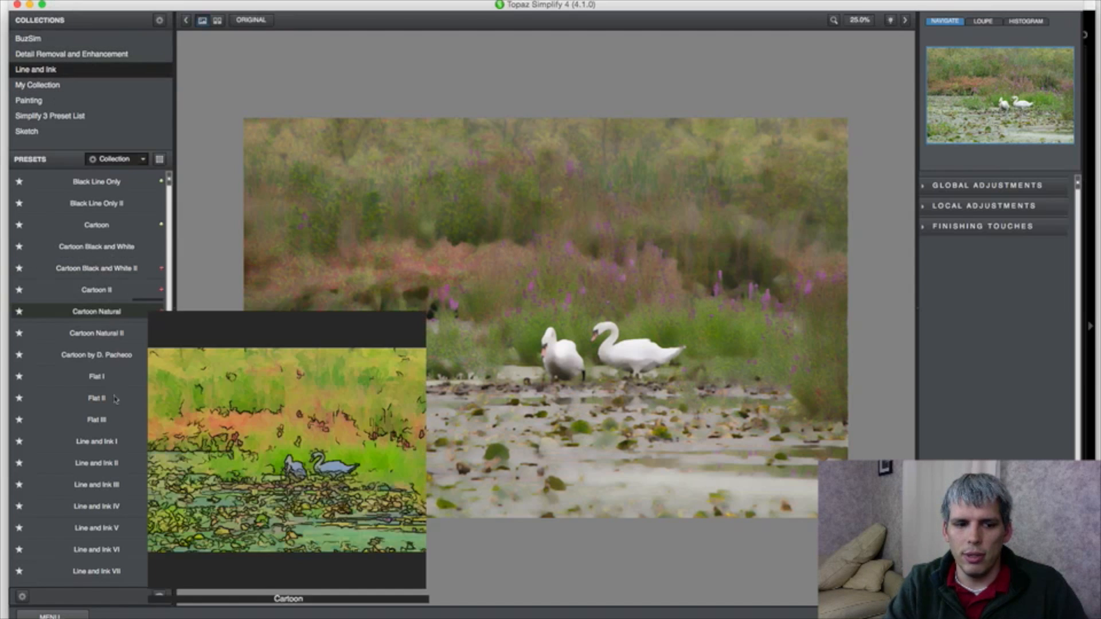
Step: Try the Line and Ink III, Flat I and Stylized Cartoon presets from the Line and Ink collection
{"action": "scroll", "coordinate": [104, 383], "scroll_direction": "down", "scroll_amount": 3}
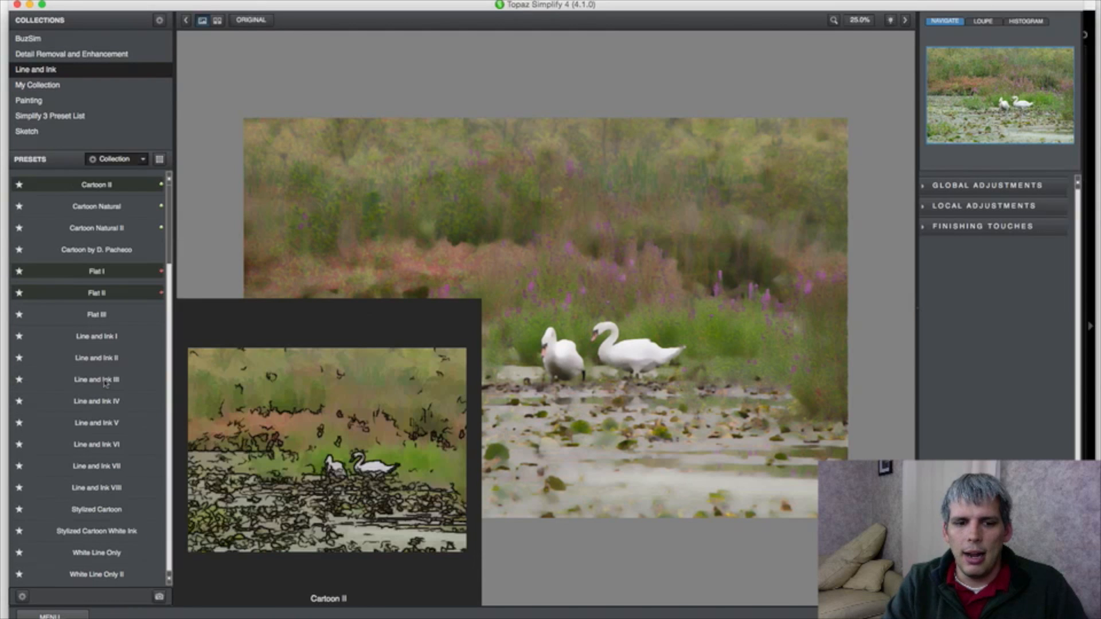
{"action": "left_click", "coordinate": [105, 383]}
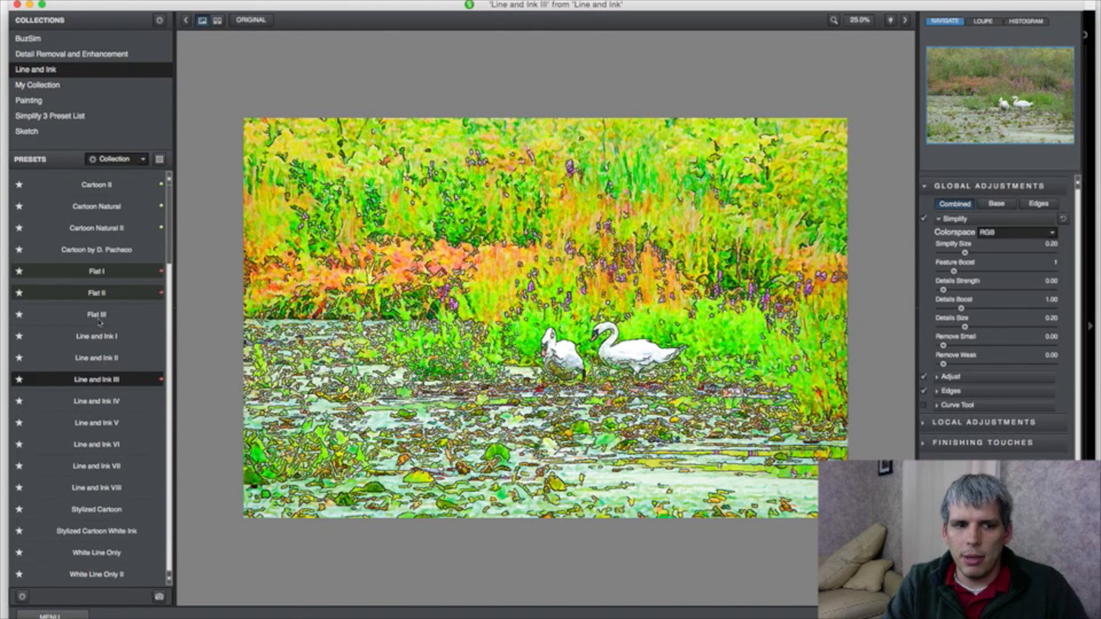
{"action": "left_click", "coordinate": [95, 273]}
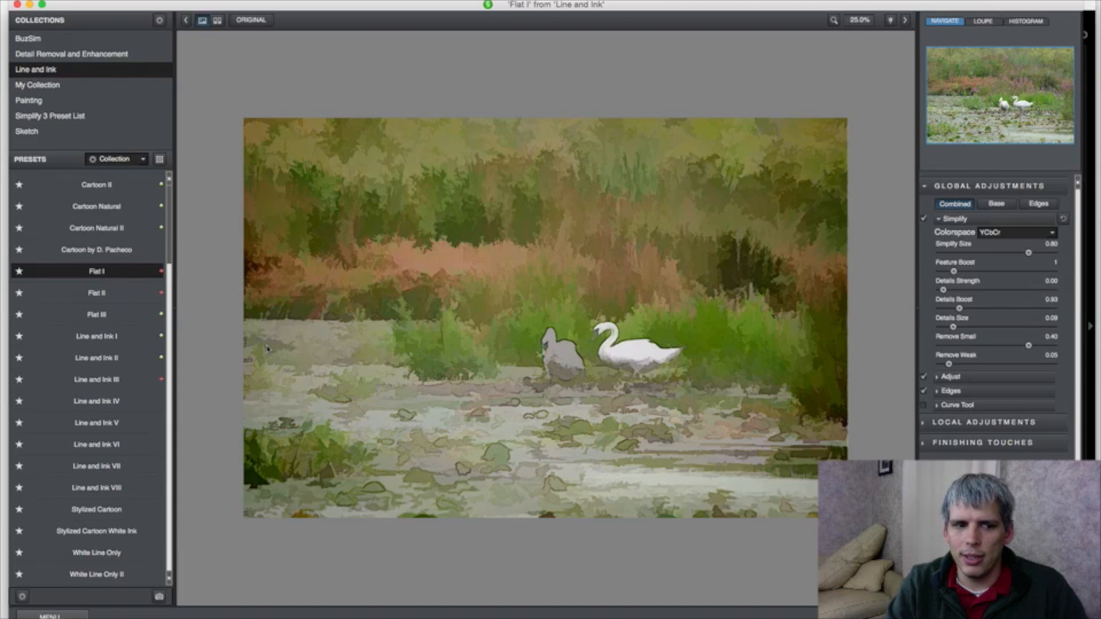
{"action": "mouse_move", "coordinate": [117, 434]}
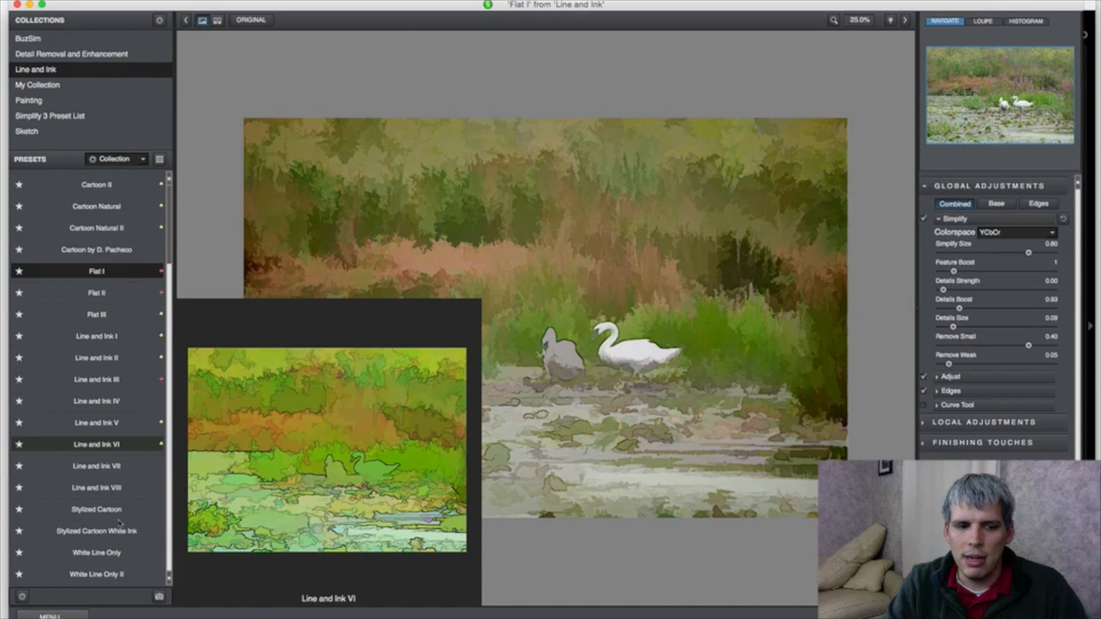
{"action": "mouse_move", "coordinate": [119, 508]}
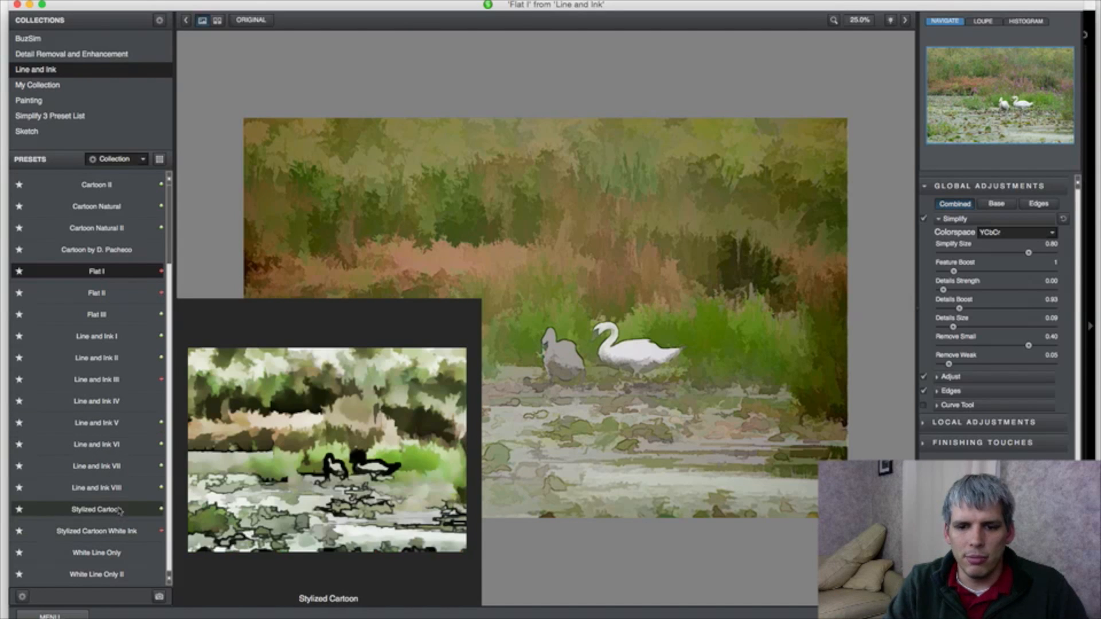
{"action": "left_click", "coordinate": [118, 509]}
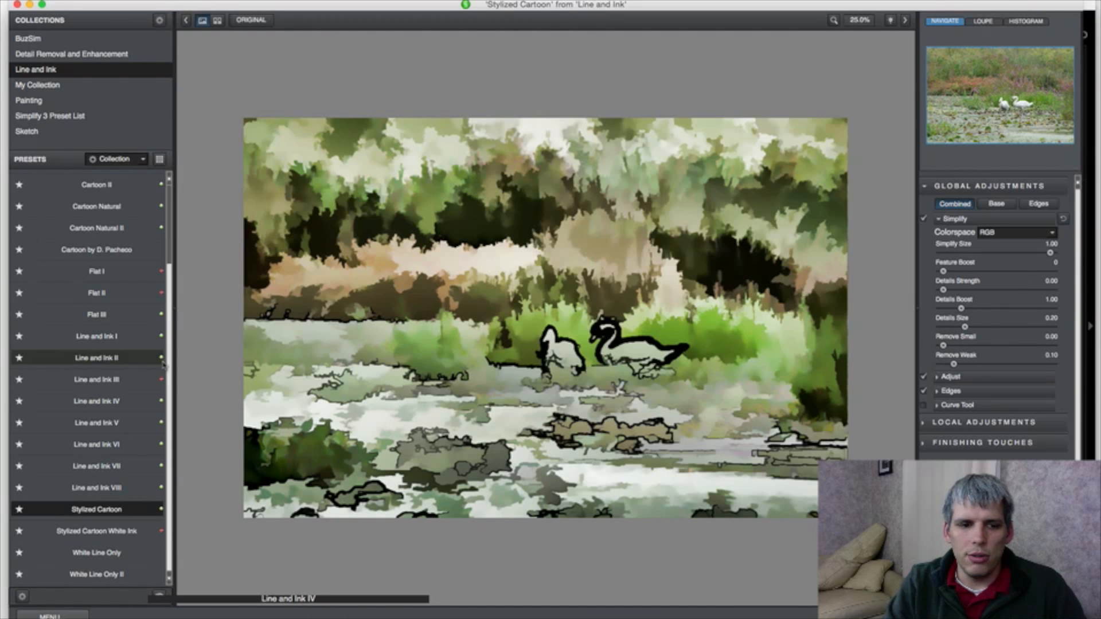
{"action": "scroll", "coordinate": [169, 333], "scroll_direction": "up", "scroll_amount": 5}
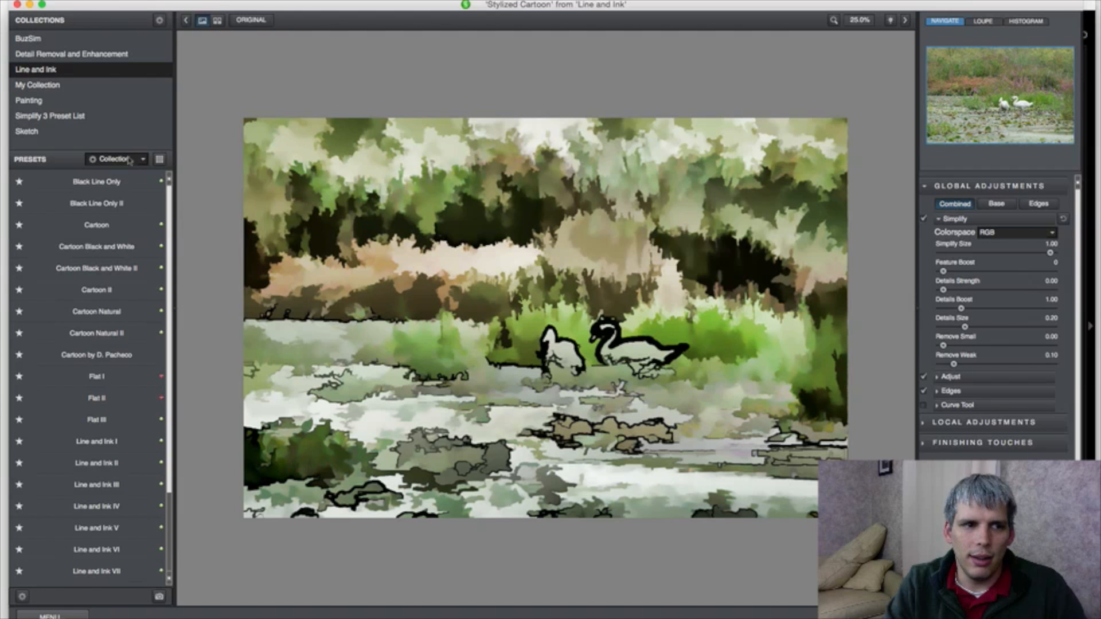
Step: Try the Painting I and Painting II presets from the Painting collection
{"action": "left_click", "coordinate": [29, 100]}
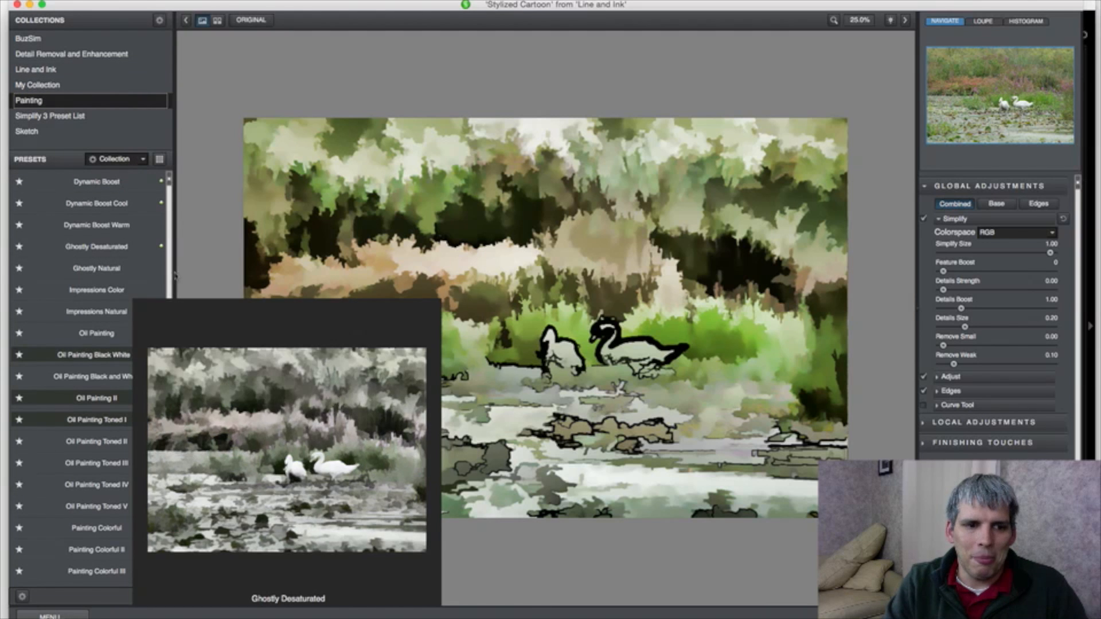
{"action": "left_click_drag", "start_coordinate": [170, 257], "coordinate": [167, 378]}
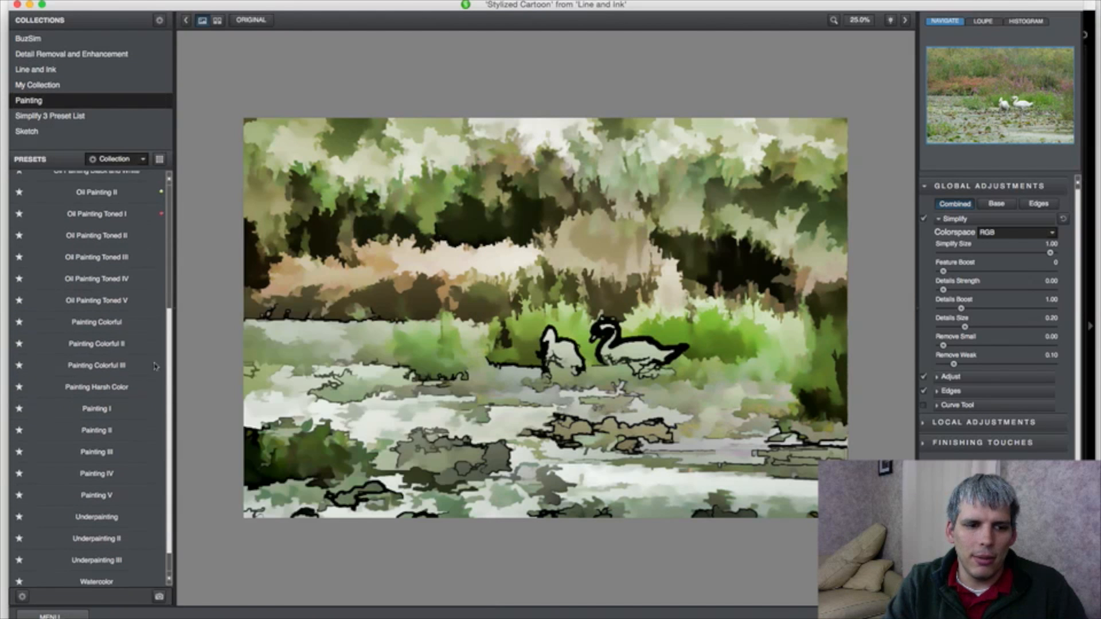
{"action": "left_click", "coordinate": [112, 413]}
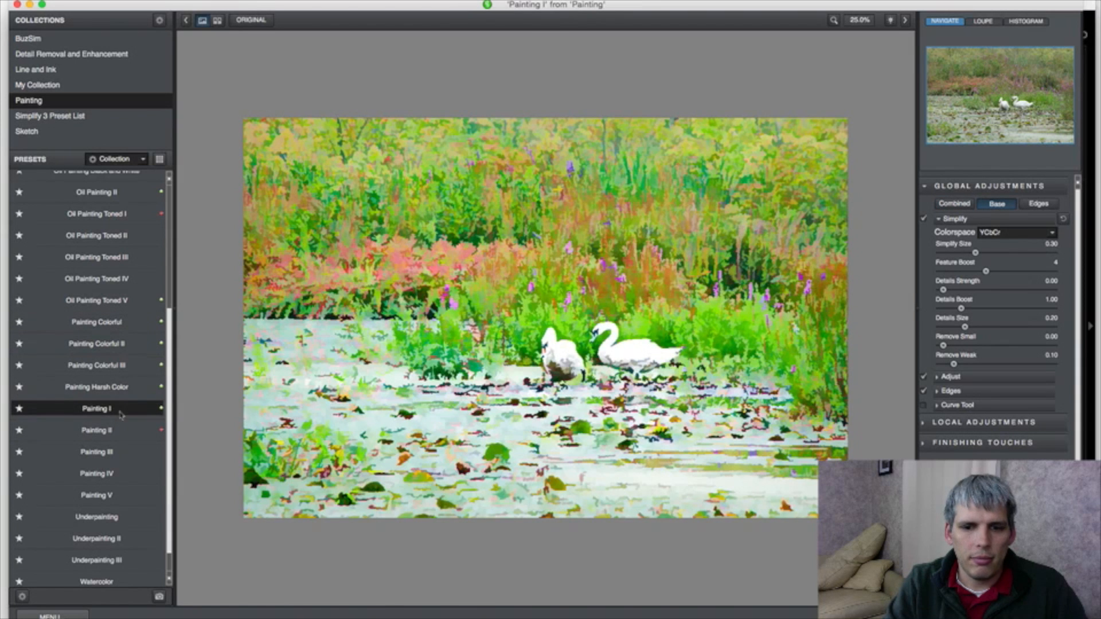
{"action": "mouse_move", "coordinate": [106, 437]}
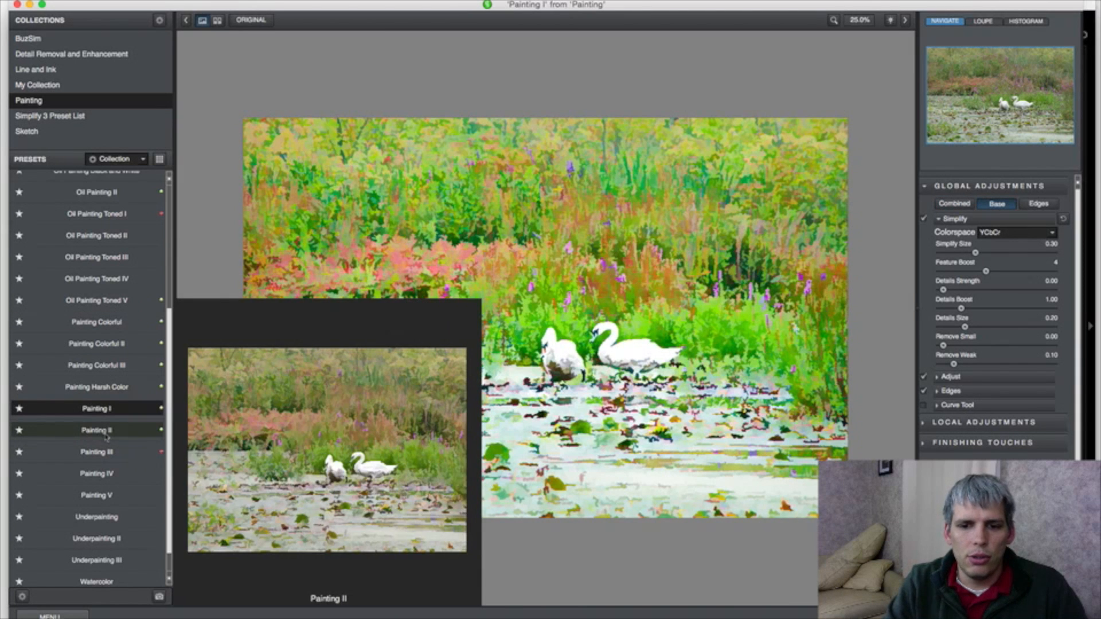
{"action": "left_click", "coordinate": [106, 437]}
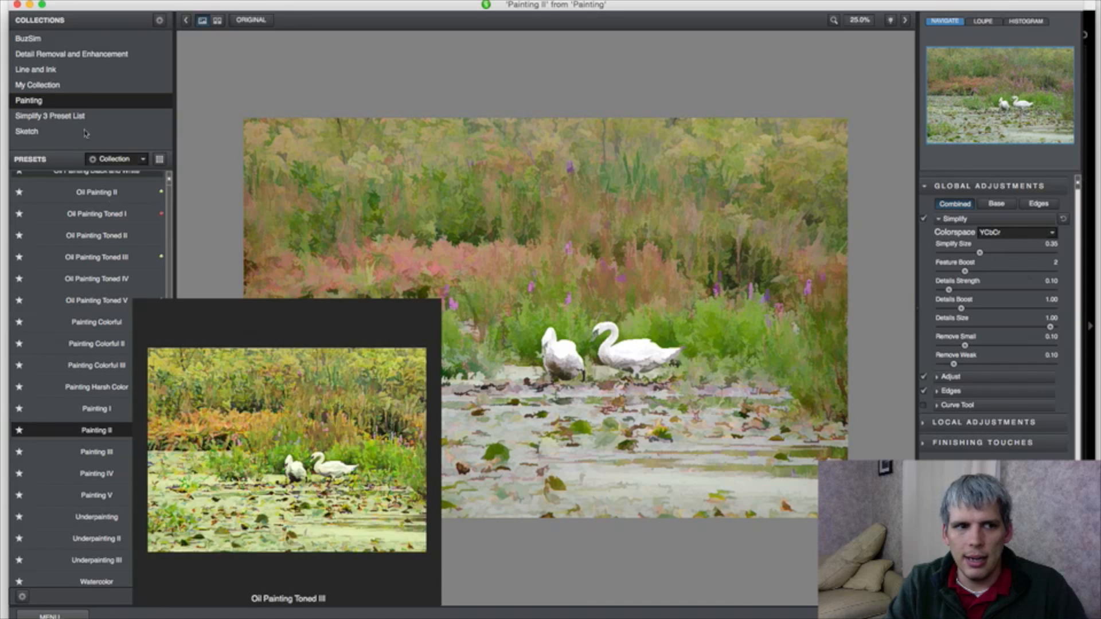
Step: Return to the Line and Ink collection, compare Flat I and Flat II, and apply the Flat III preset
{"action": "left_click", "coordinate": [59, 74]}
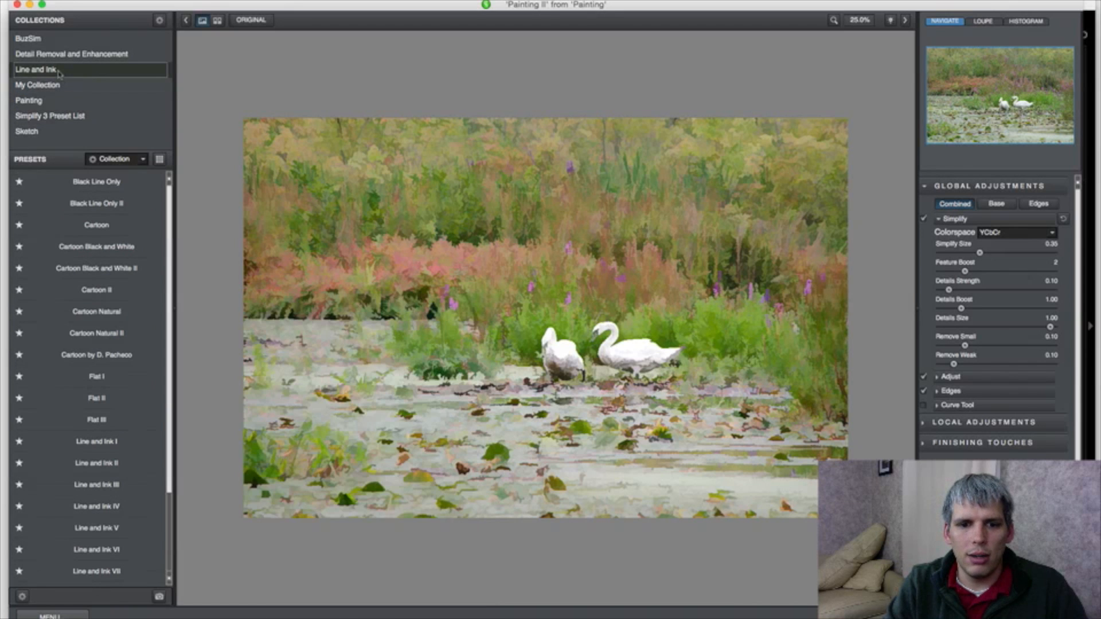
{"action": "left_click", "coordinate": [107, 381]}
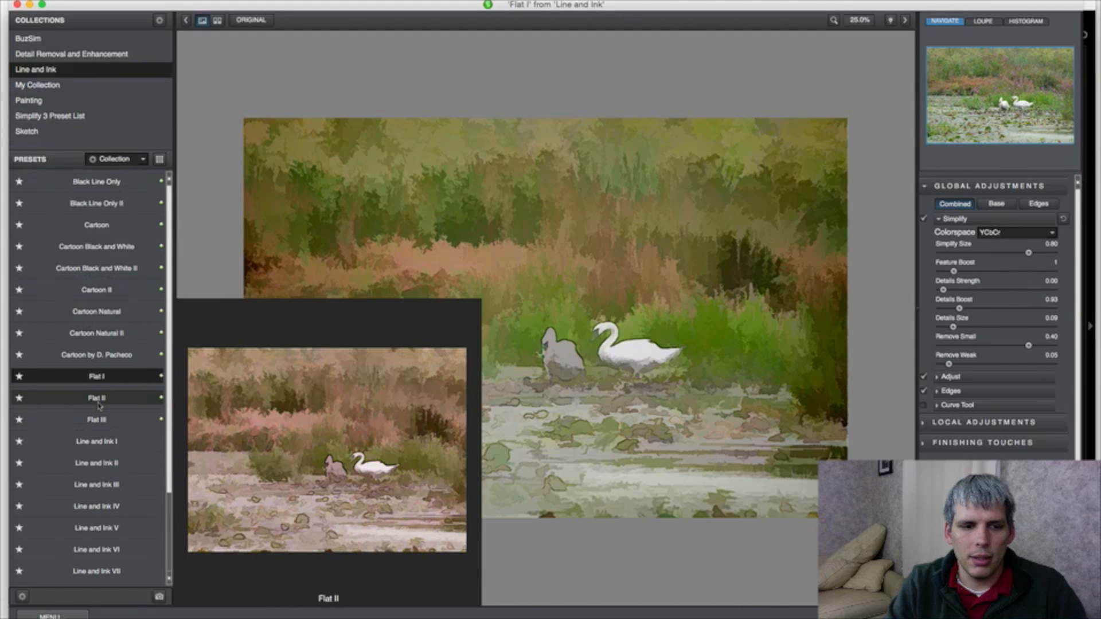
{"action": "left_click", "coordinate": [99, 404]}
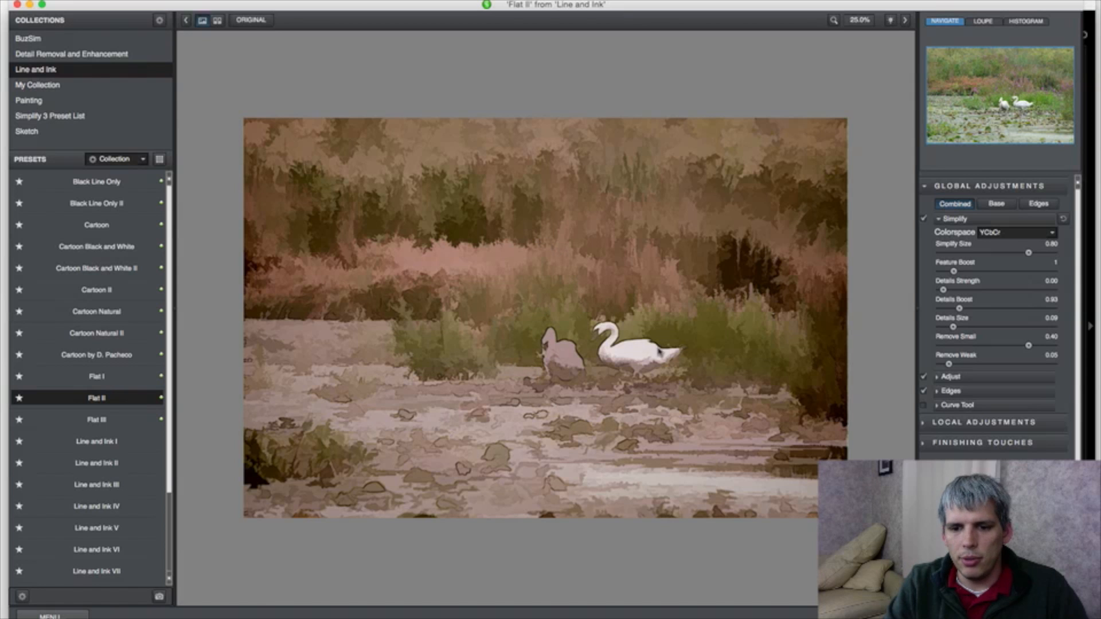
{"action": "mouse_move", "coordinate": [100, 423]}
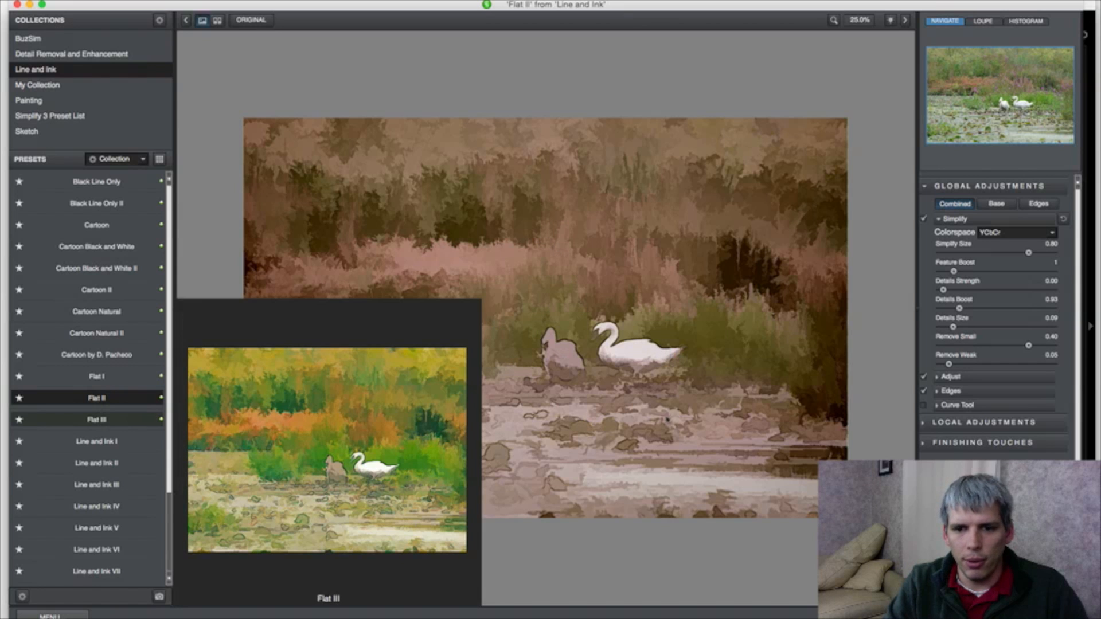
{"action": "left_click", "coordinate": [100, 424]}
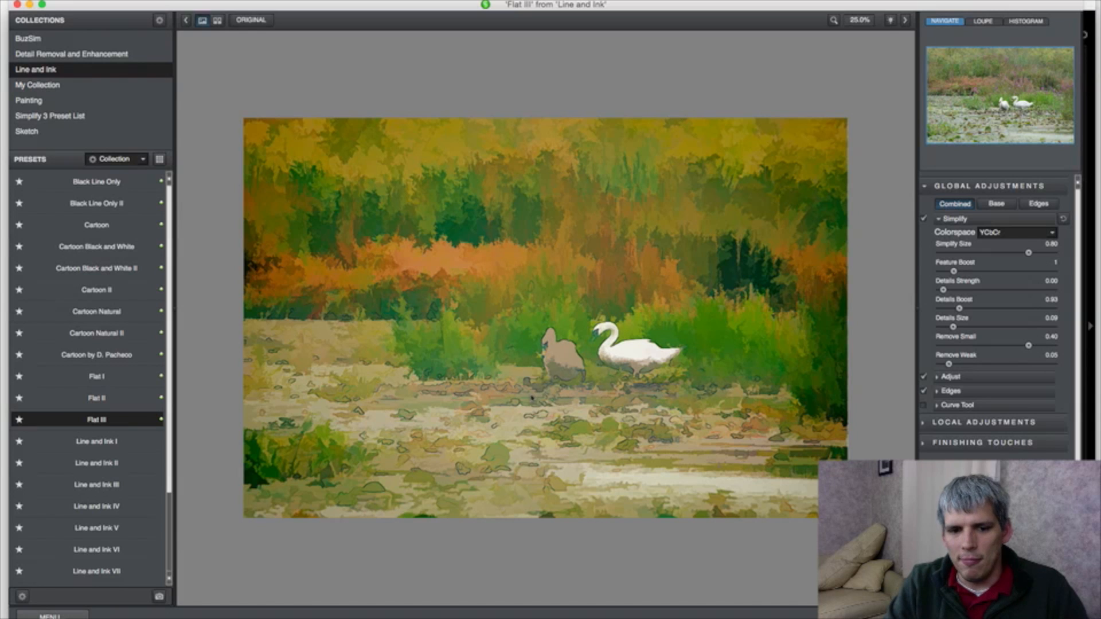
Step: Set the global Simplify Size to 0.65 and Details Size to 0.17
{"action": "left_click_drag", "start_coordinate": [1028, 253], "coordinate": [1014, 259]}
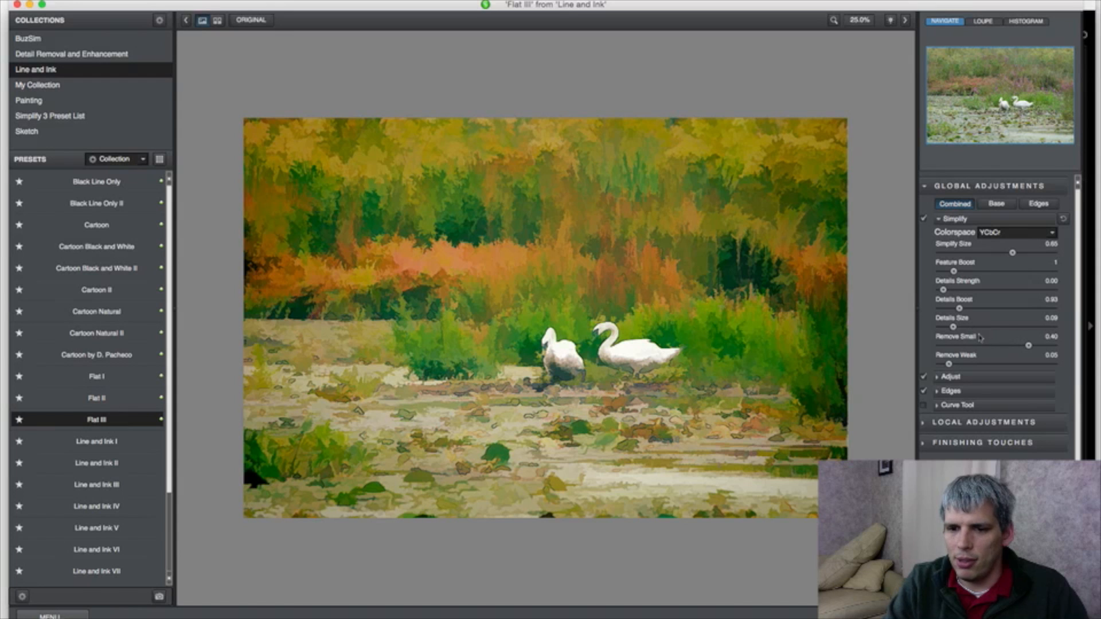
{"action": "left_click_drag", "start_coordinate": [953, 331], "coordinate": [958, 332]}
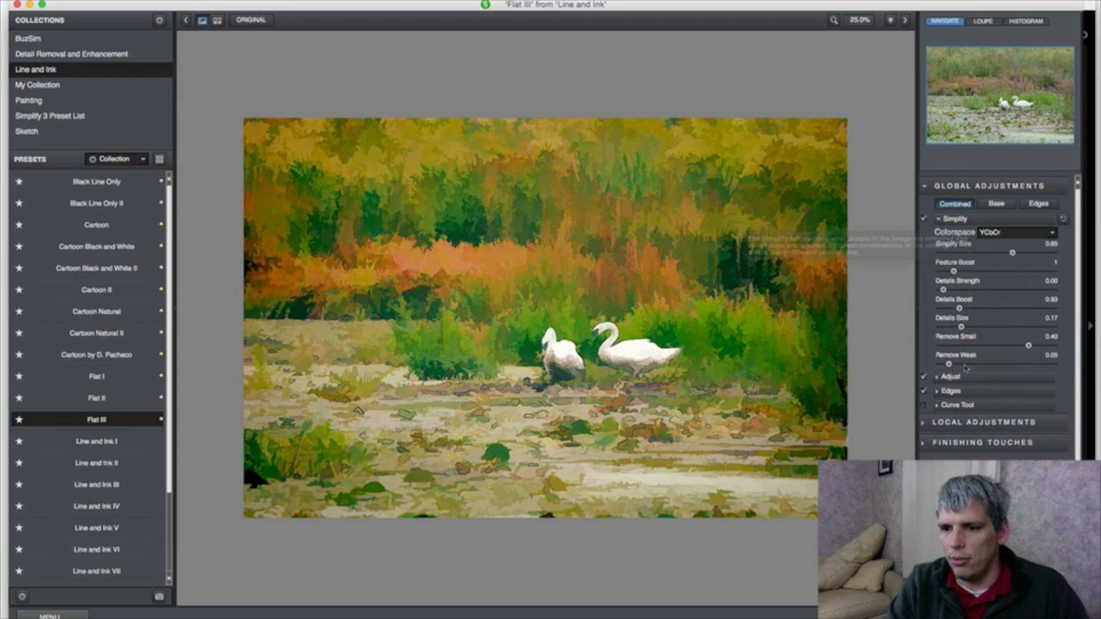
Step: Expand Finishing Touches and Local Adjustments, compare the Base, Edges and Combined modes, and save the Combined result back to Lightroom
{"action": "left_click", "coordinate": [985, 452]}
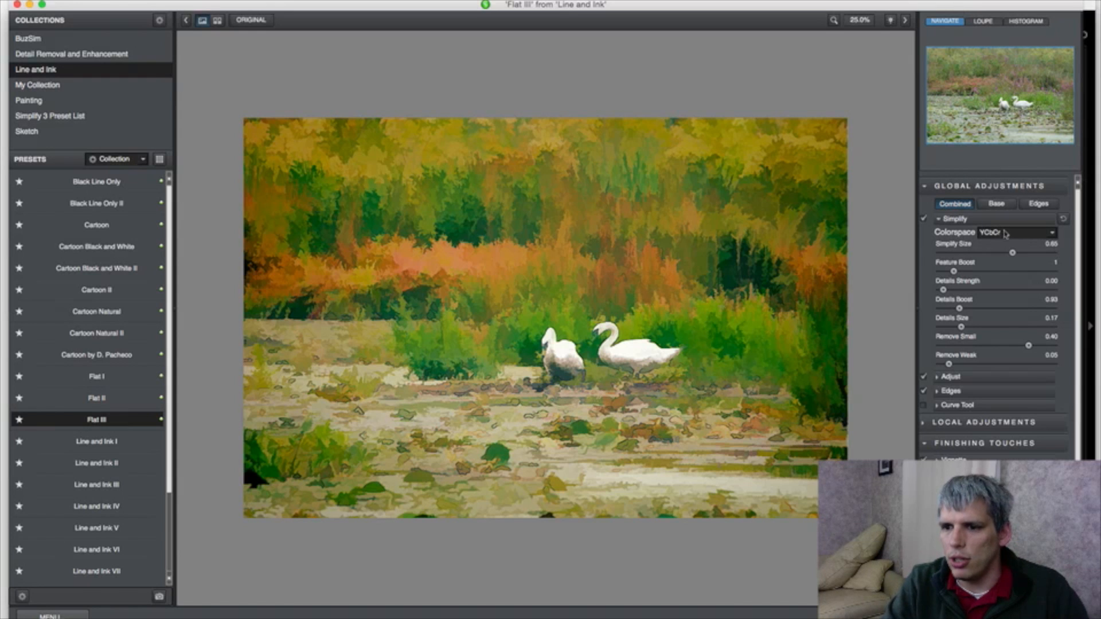
{"action": "left_click", "coordinate": [963, 423]}
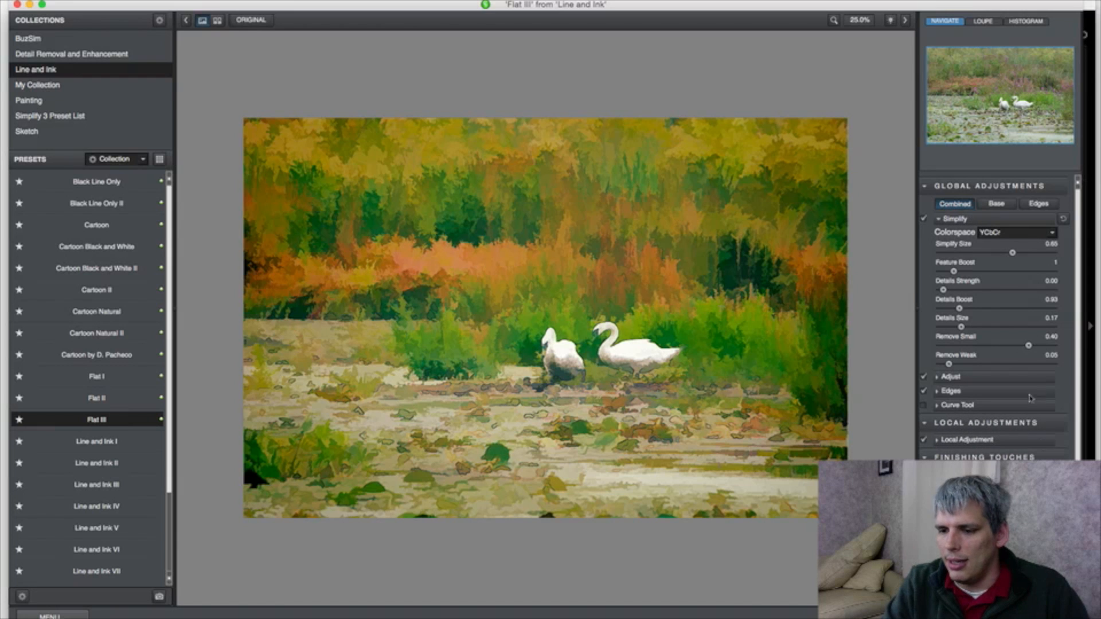
{"action": "left_click", "coordinate": [998, 204]}
{"action": "left_click", "coordinate": [1038, 205]}
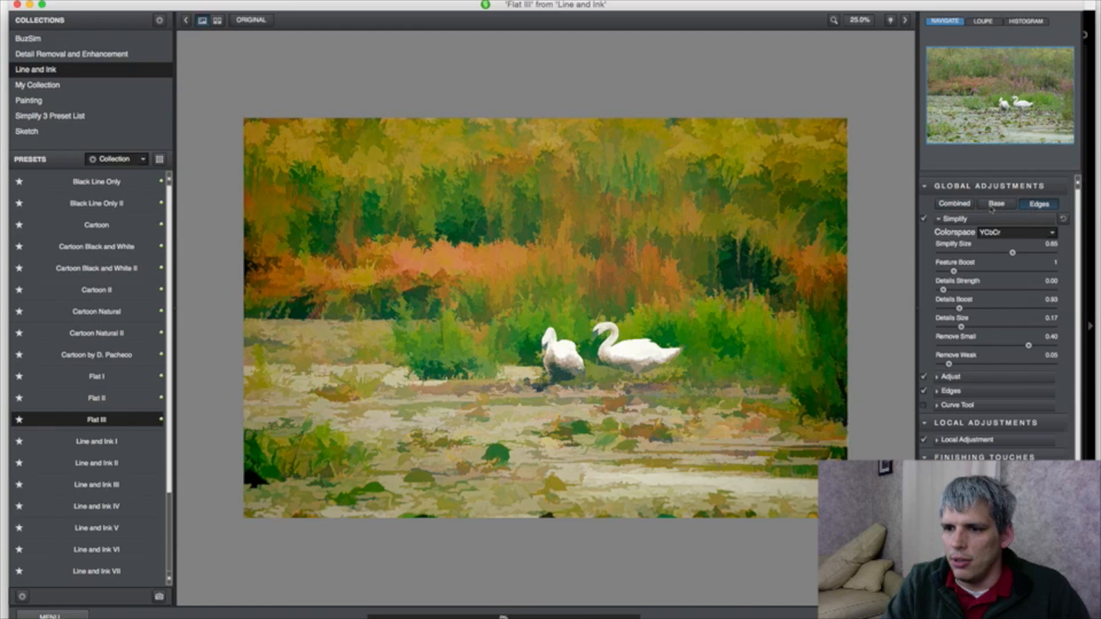
{"action": "left_click", "coordinate": [951, 205]}
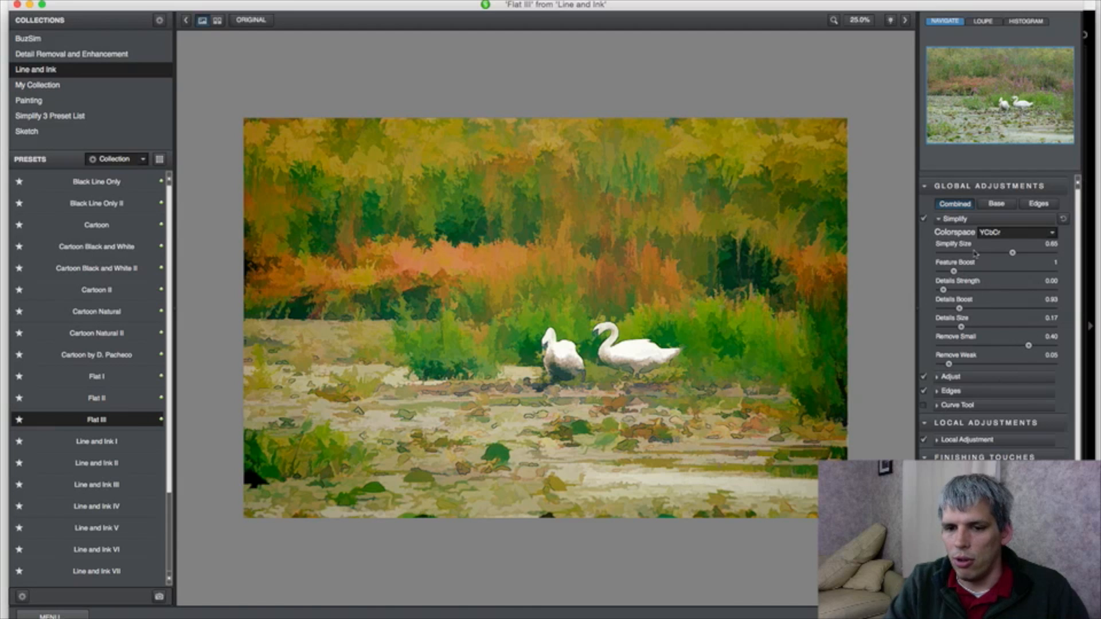
{"action": "mouse_move", "coordinate": [974, 253]}
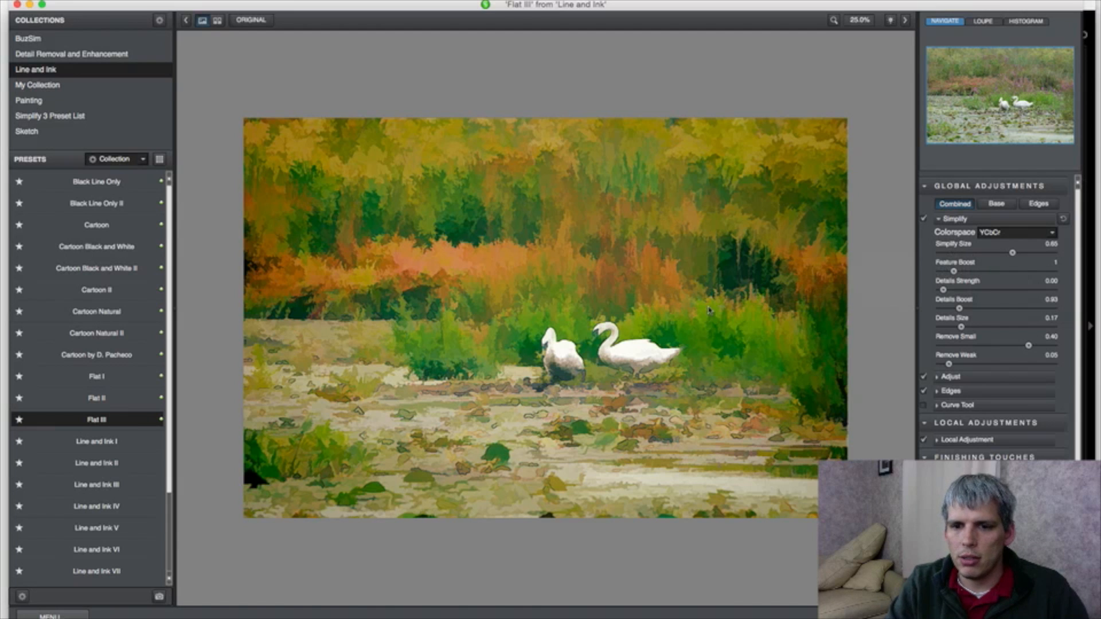
{"action": "key", "text": "Return"}
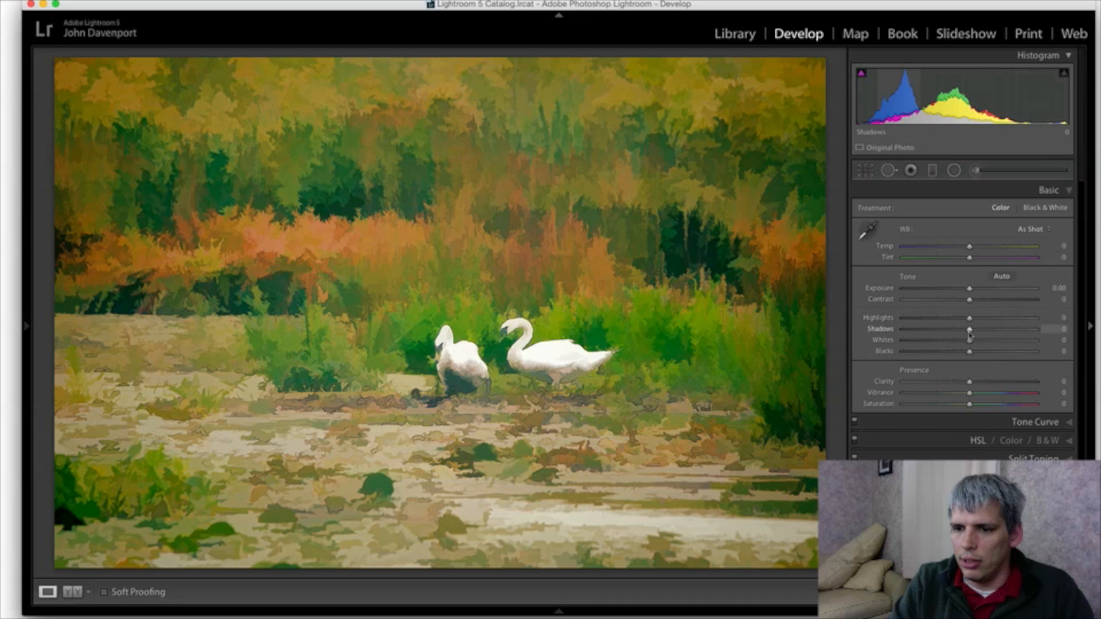
Step: Set the simplified photo's Highlights to -63, Contrast to +17 and Shadows to +52
{"action": "left_click_drag", "start_coordinate": [969, 319], "coordinate": [930, 330]}
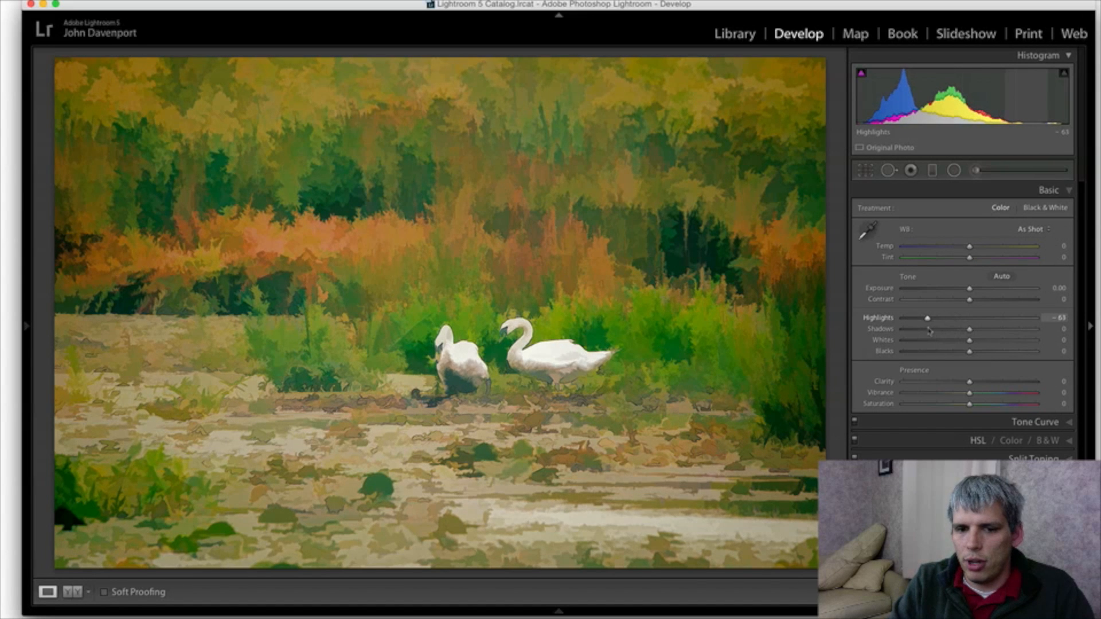
{"action": "left_click_drag", "start_coordinate": [970, 305], "coordinate": [1005, 331]}
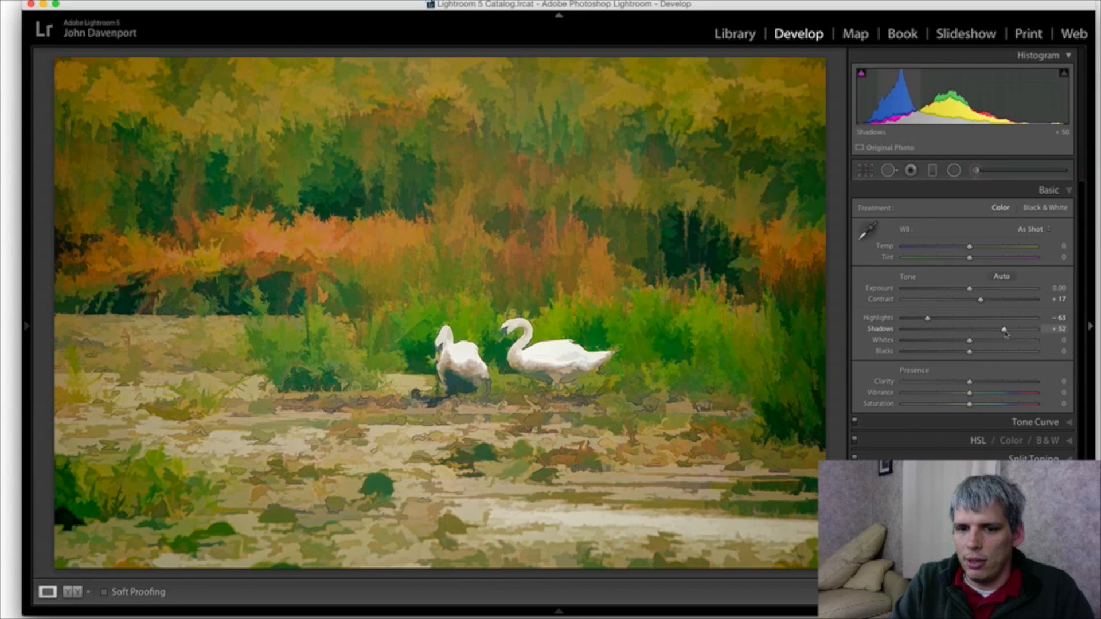
Step: Set the simplified photo's Clarity to +16 and check the available white balance options, keeping As Shot
{"action": "left_click_drag", "start_coordinate": [972, 384], "coordinate": [984, 385]}
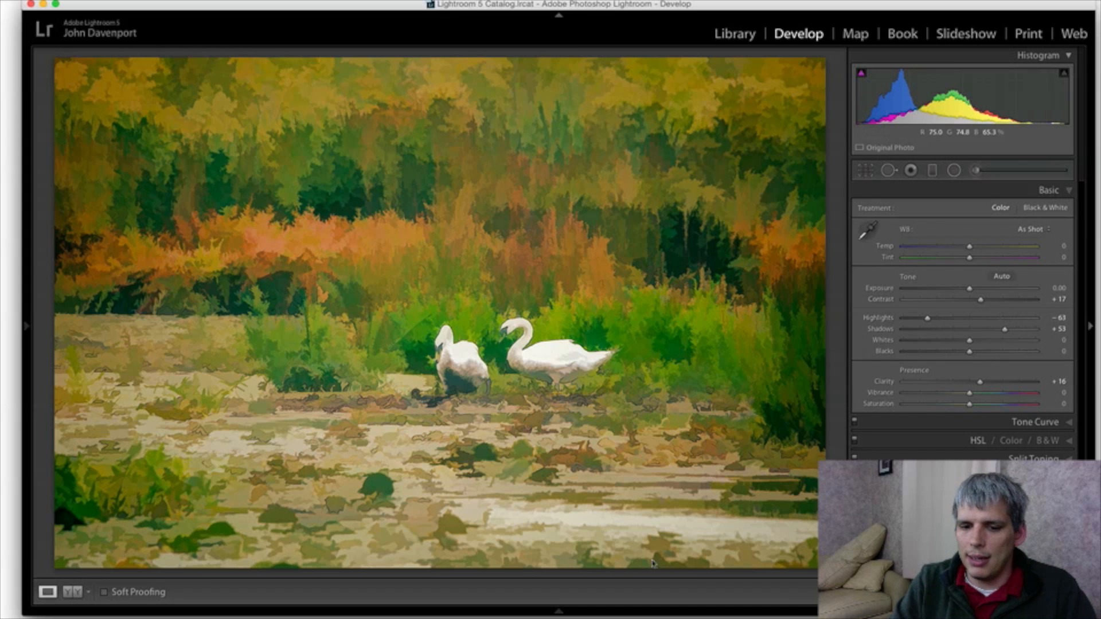
{"action": "left_click", "coordinate": [1032, 228]}
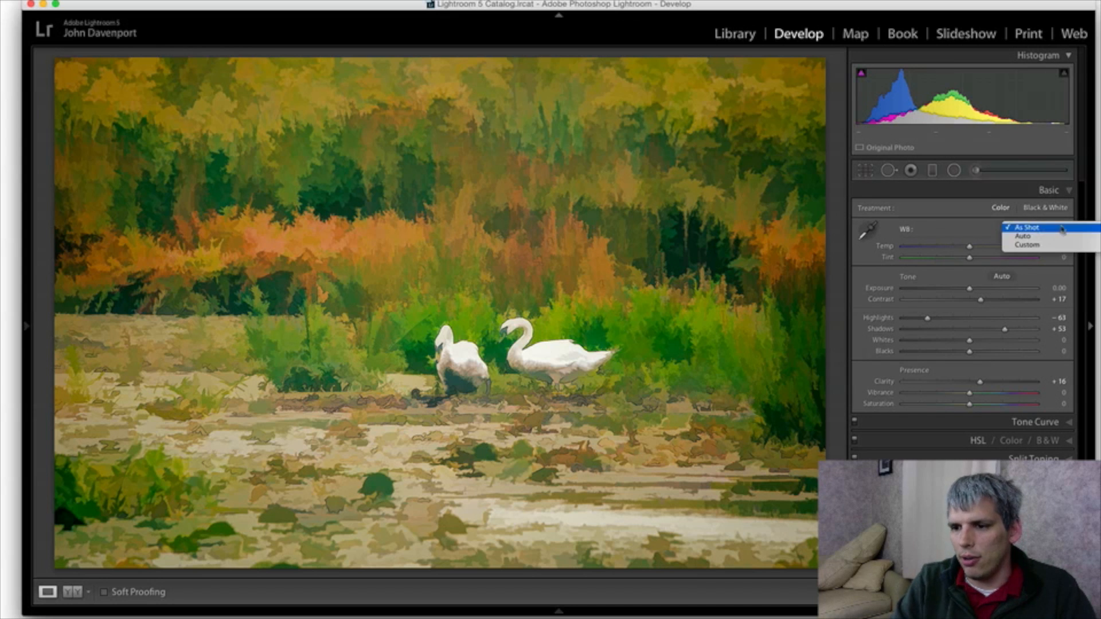
{"action": "left_click", "coordinate": [952, 229]}
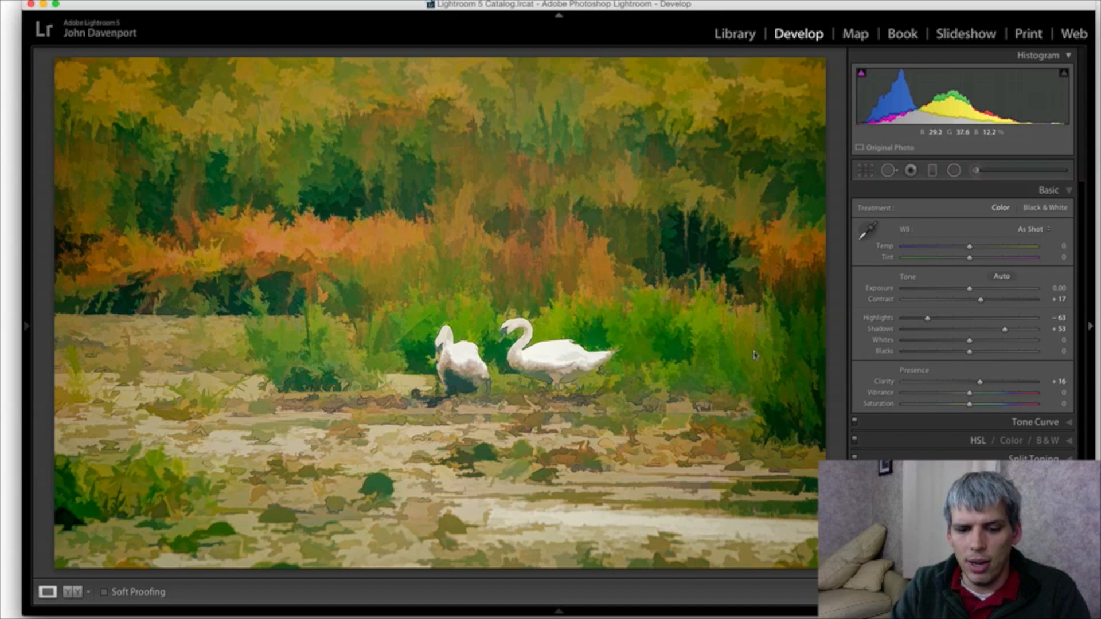
Step: Select the unedited swan photo next to the simplified version and open a copy with Lightroom adjustments in Topaz Impression
{"action": "mouse_move", "coordinate": [569, 616]}
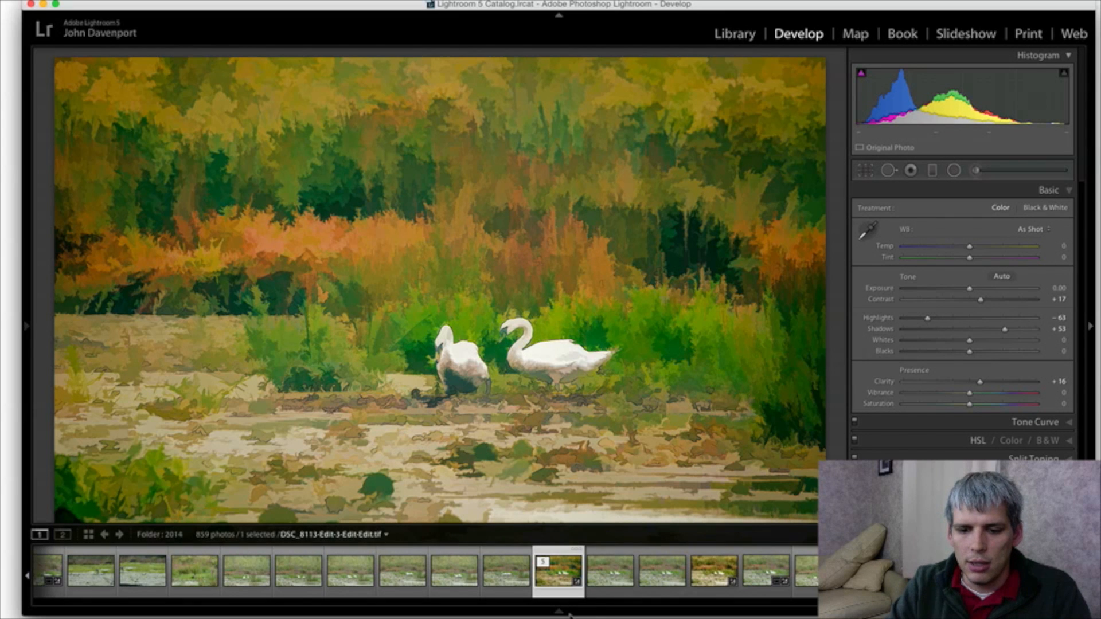
{"action": "left_click", "coordinate": [611, 579]}
{"action": "right_click", "coordinate": [459, 276]}
{"action": "mouse_move", "coordinate": [559, 370]}
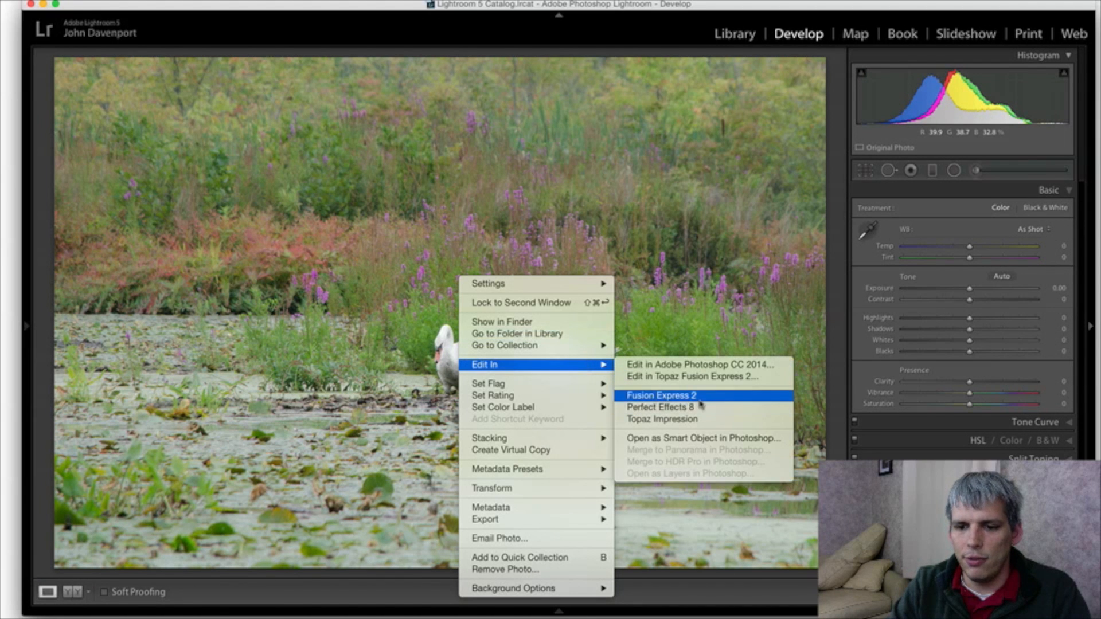
{"action": "left_click", "coordinate": [668, 419]}
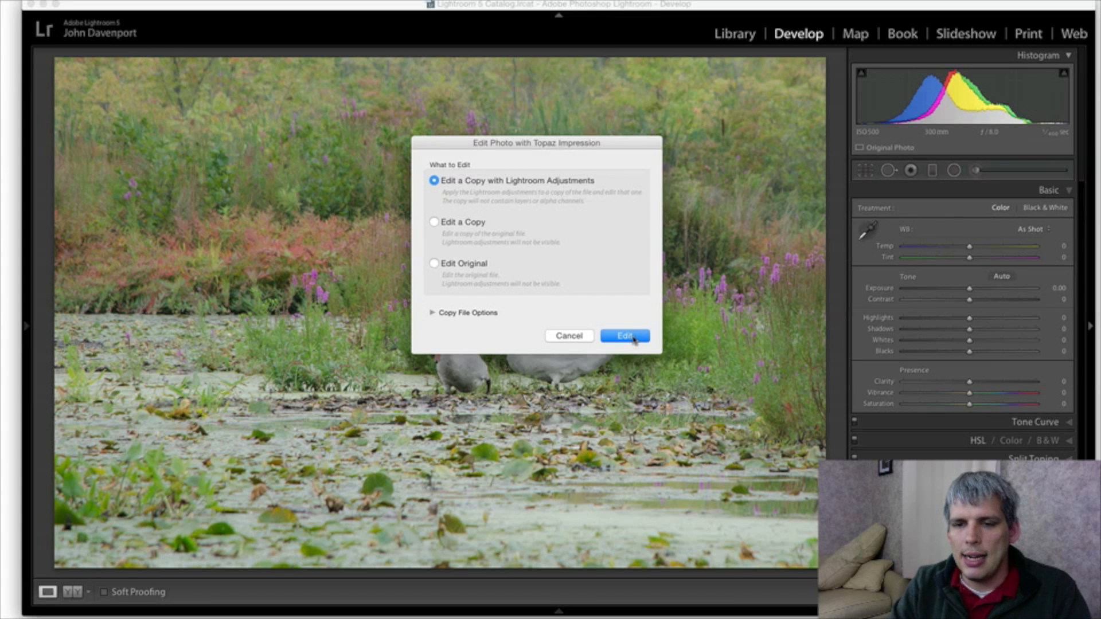
{"action": "left_click", "coordinate": [625, 336]}
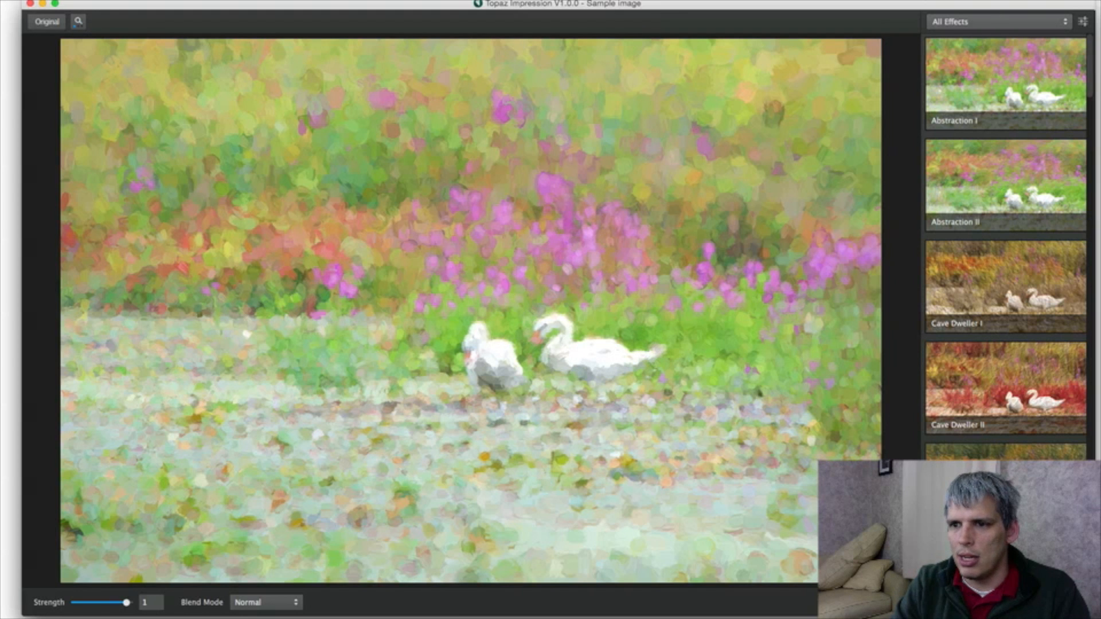
Step: Browse the All Effects collection from the Abstraction and Cave Dweller presets through to Van Gogh and Watercolor
{"action": "scroll", "coordinate": [1032, 230], "scroll_direction": "down", "scroll_amount": 5}
{"action": "scroll", "coordinate": [1019, 248], "scroll_direction": "down", "scroll_amount": 2}
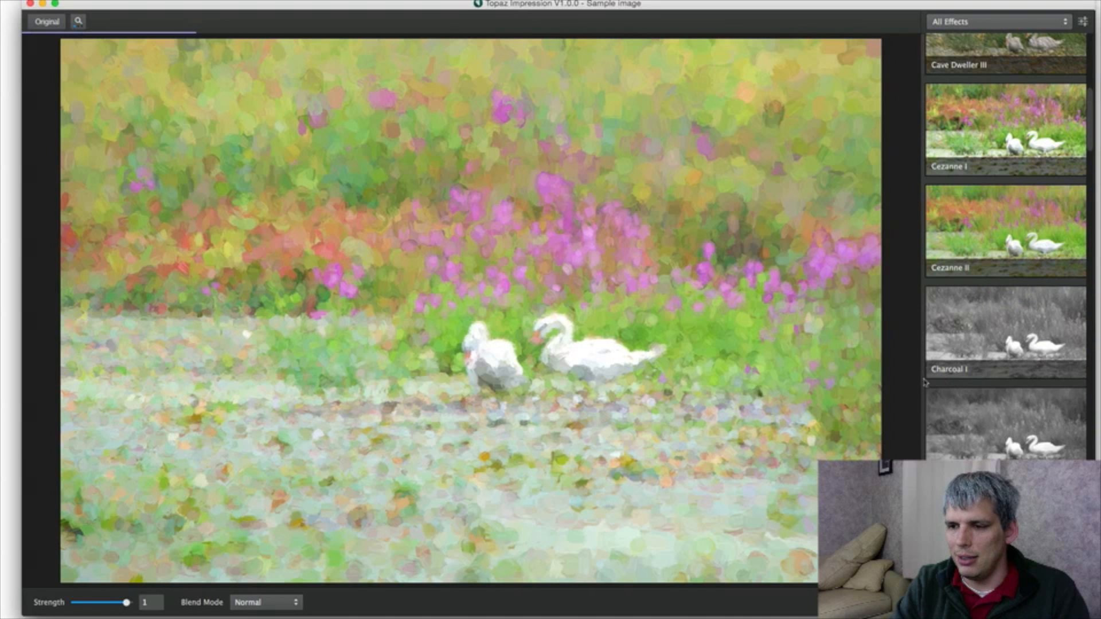
{"action": "scroll", "coordinate": [991, 356], "scroll_direction": "up", "scroll_amount": 2}
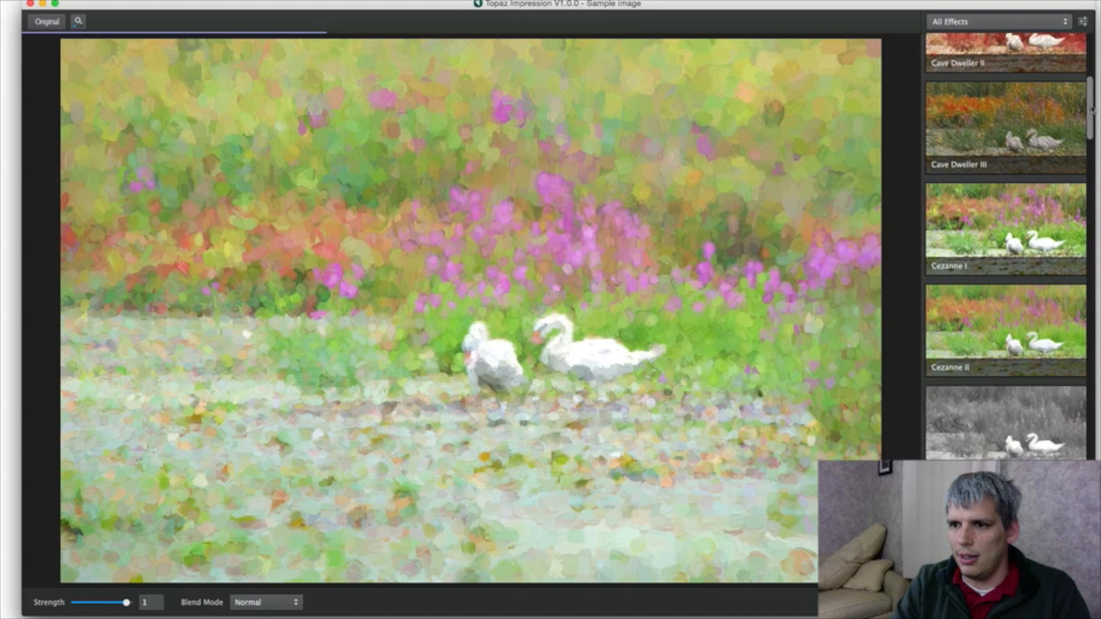
{"action": "scroll", "coordinate": [1005, 246], "scroll_direction": "down", "scroll_amount": 15}
{"action": "scroll", "coordinate": [1005, 246], "scroll_direction": "down", "scroll_amount": 15}
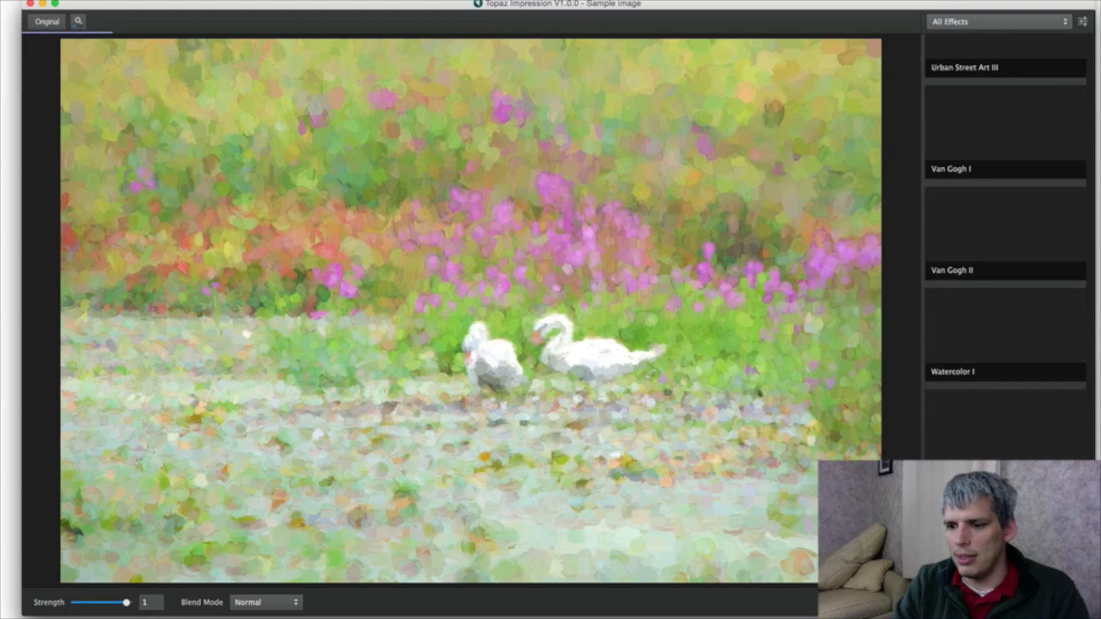
{"action": "scroll", "coordinate": [1094, 417], "scroll_direction": "up", "scroll_amount": 10}
{"action": "scroll", "coordinate": [1094, 417], "scroll_direction": "up", "scroll_amount": 10}
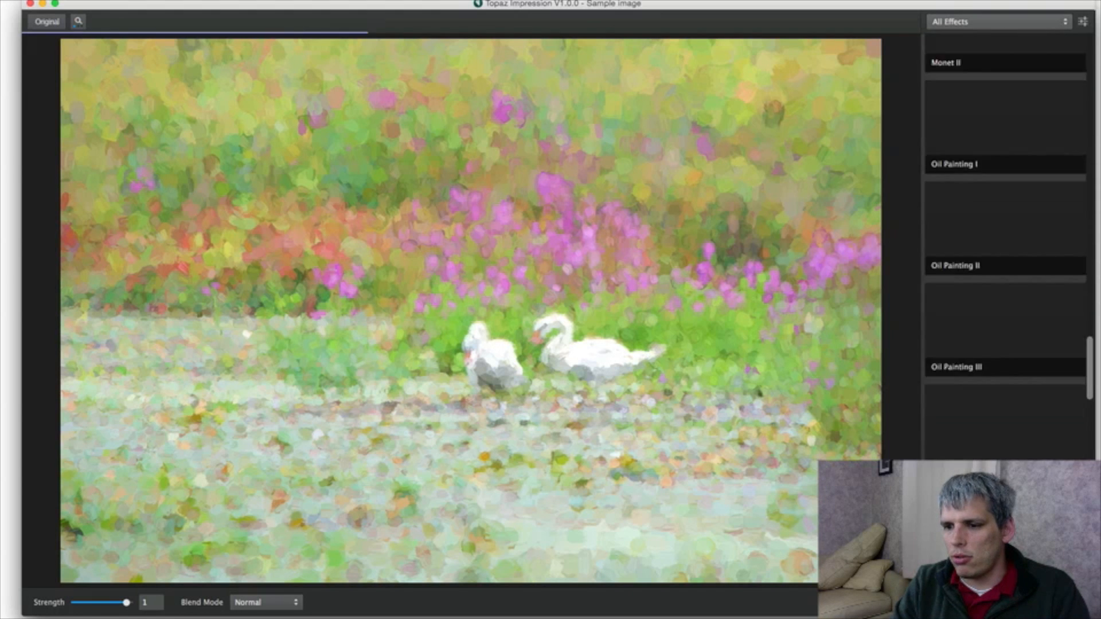
{"action": "scroll", "coordinate": [1005, 246], "scroll_direction": "down", "scroll_amount": 5}
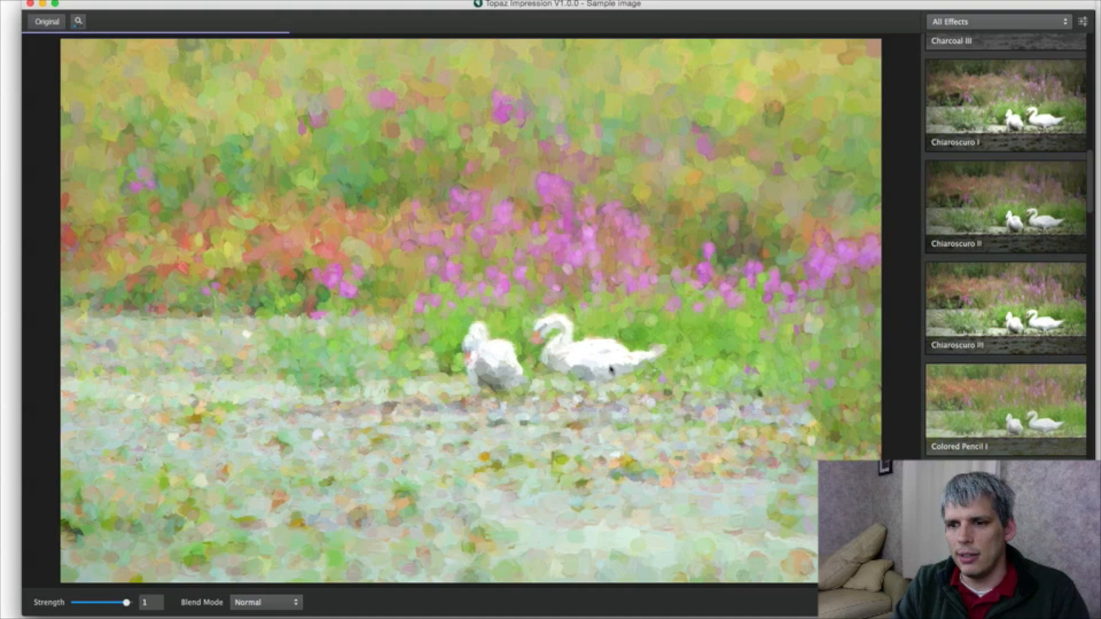
{"action": "scroll", "coordinate": [1095, 206], "scroll_direction": "down", "scroll_amount": 3}
{"action": "scroll", "coordinate": [1095, 205], "scroll_direction": "down", "scroll_amount": 5}
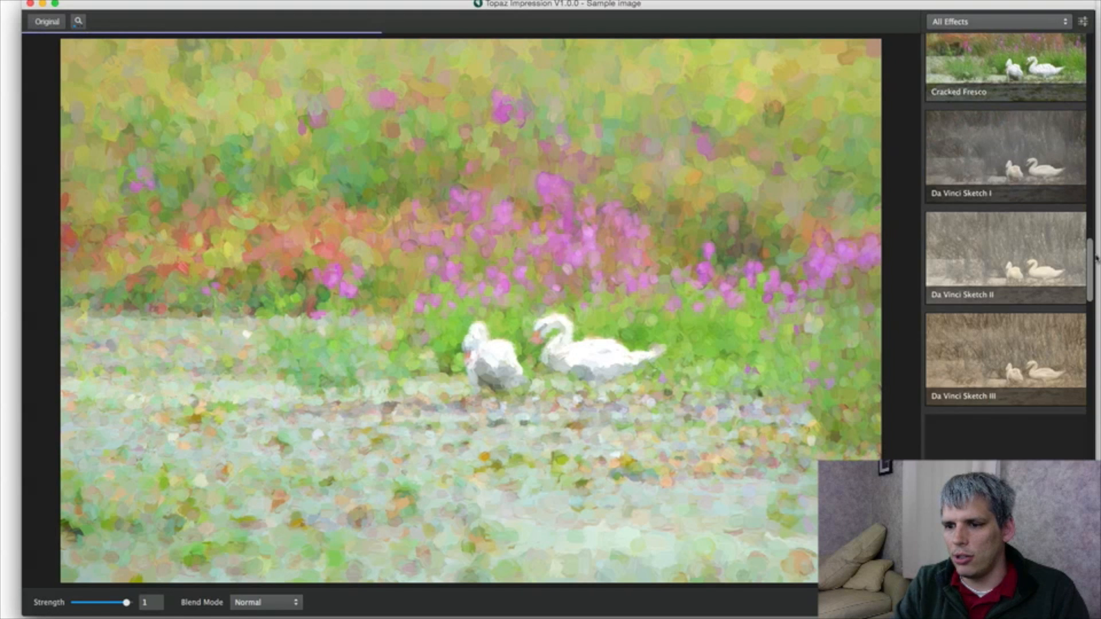
{"action": "scroll", "coordinate": [1095, 205], "scroll_direction": "down", "scroll_amount": 5}
{"action": "scroll", "coordinate": [992, 258], "scroll_direction": "up", "scroll_amount": 4}
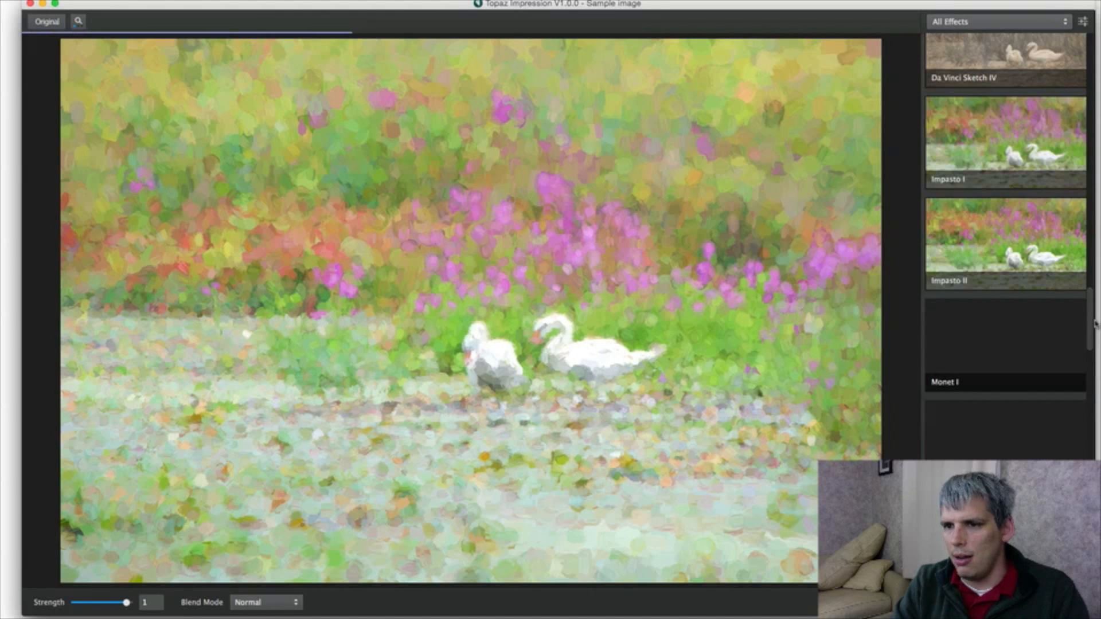
{"action": "scroll", "coordinate": [1092, 333], "scroll_direction": "up", "scroll_amount": 4}
{"action": "scroll", "coordinate": [1003, 258], "scroll_direction": "down", "scroll_amount": 5}
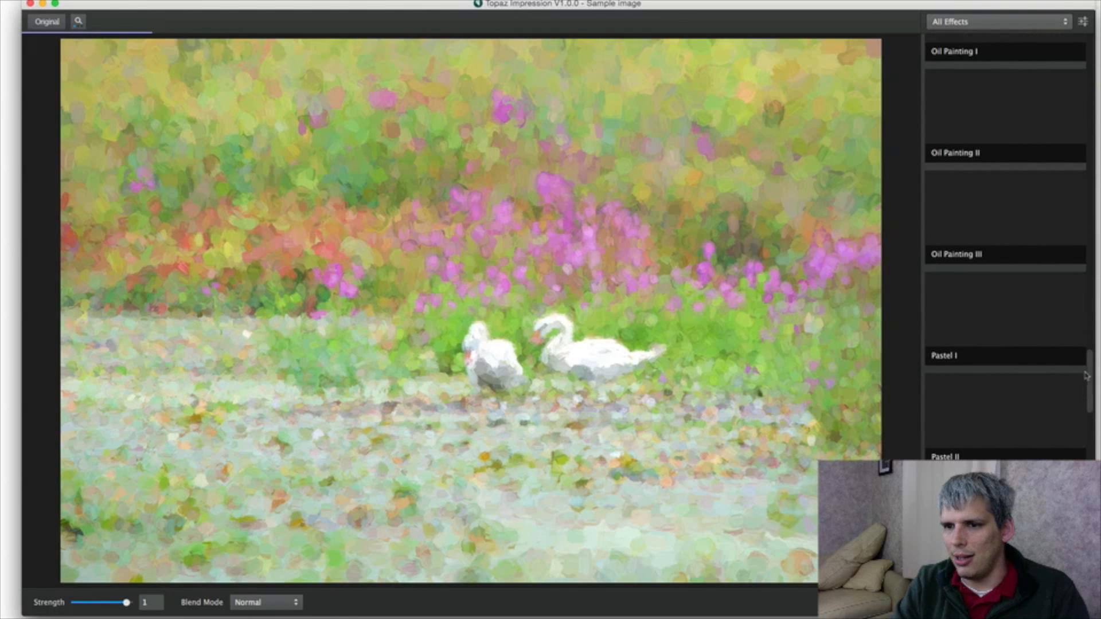
{"action": "scroll", "coordinate": [1096, 376], "scroll_direction": "down", "scroll_amount": 5}
{"action": "scroll", "coordinate": [1005, 246], "scroll_direction": "down", "scroll_amount": 8}
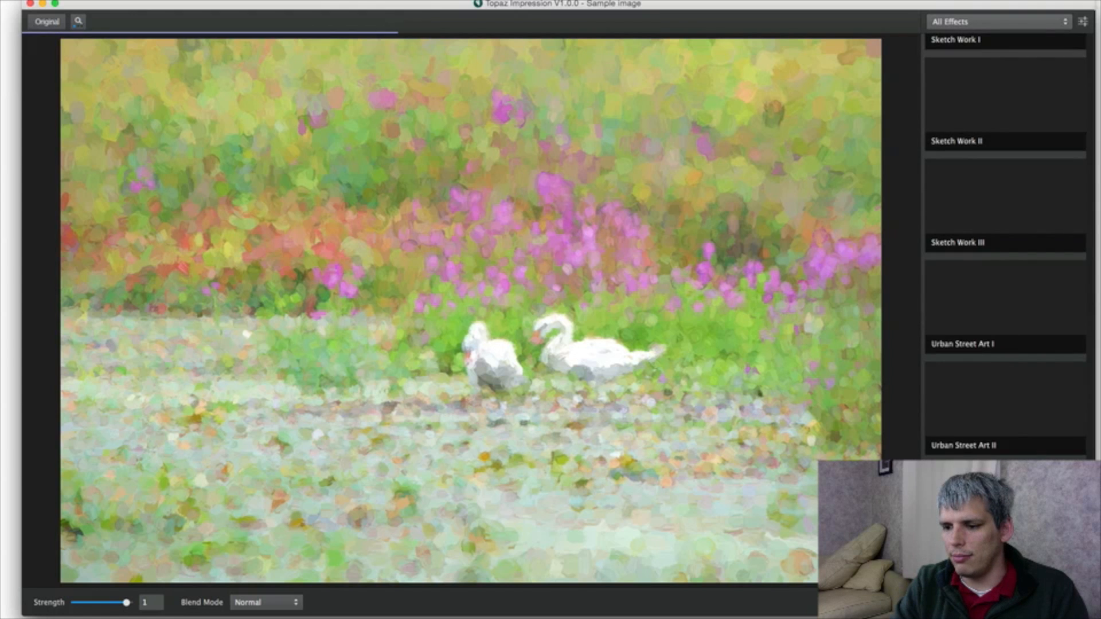
{"action": "scroll", "coordinate": [1005, 247], "scroll_direction": "down", "scroll_amount": 6}
{"action": "scroll", "coordinate": [948, 336], "scroll_direction": "down", "scroll_amount": 3}
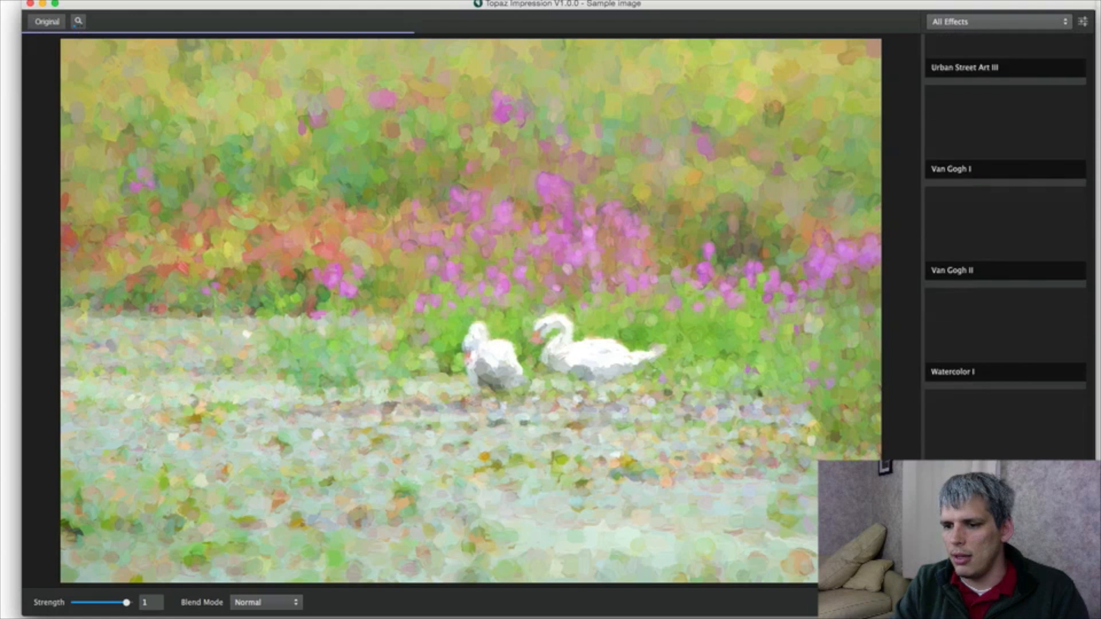
{"action": "scroll", "coordinate": [1005, 246], "scroll_direction": "up", "scroll_amount": 15}
{"action": "scroll", "coordinate": [996, 245], "scroll_direction": "down", "scroll_amount": 10}
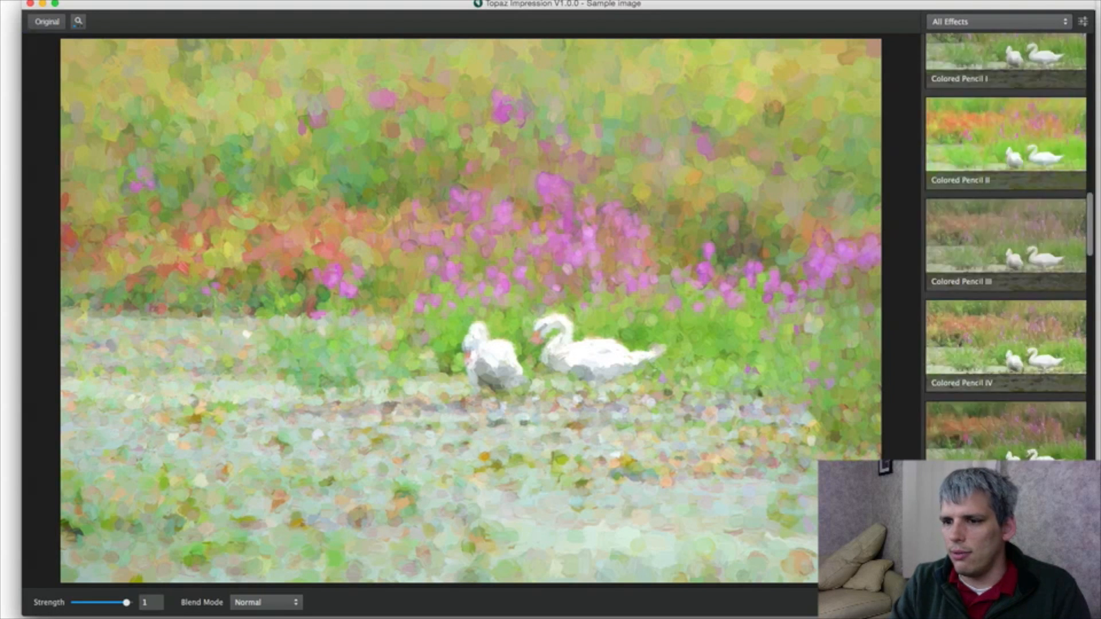
Step: Select the Cracked Fresco effect and replace it with Da Vinci Sketch IV
{"action": "left_click", "coordinate": [996, 244]}
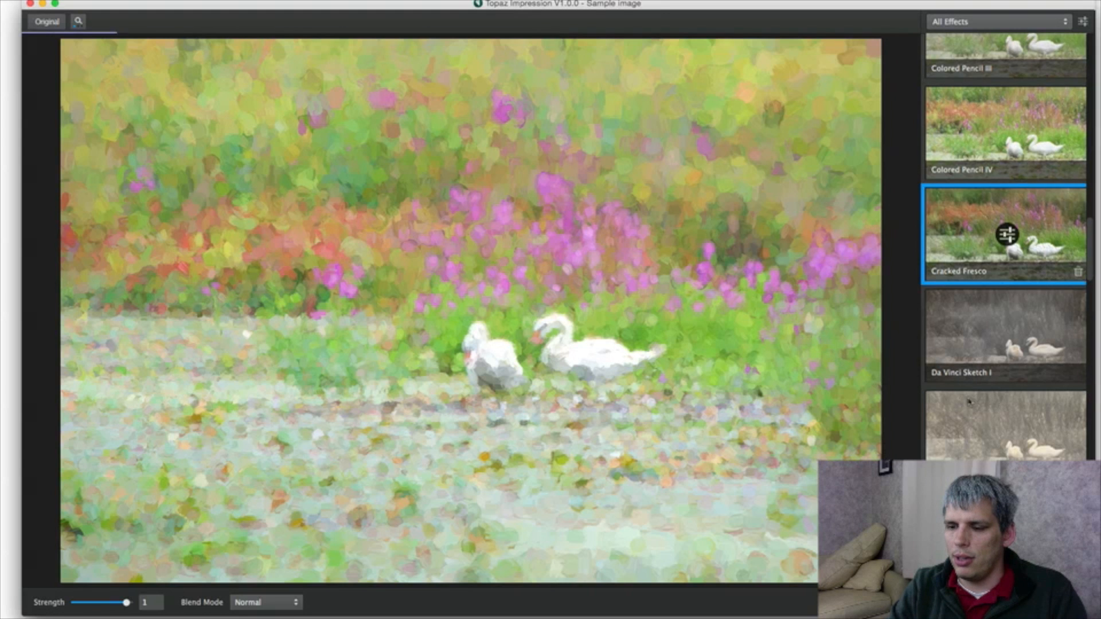
{"action": "scroll", "coordinate": [968, 407], "scroll_direction": "down", "scroll_amount": 2}
{"action": "scroll", "coordinate": [1010, 408], "scroll_direction": "down", "scroll_amount": 2}
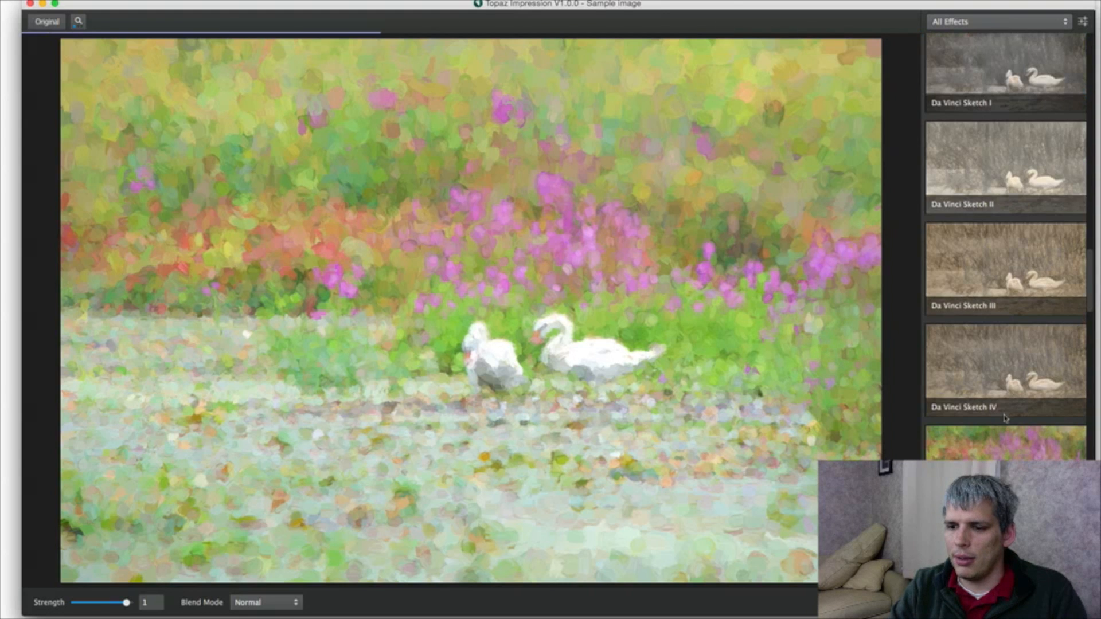
{"action": "left_click", "coordinate": [995, 379]}
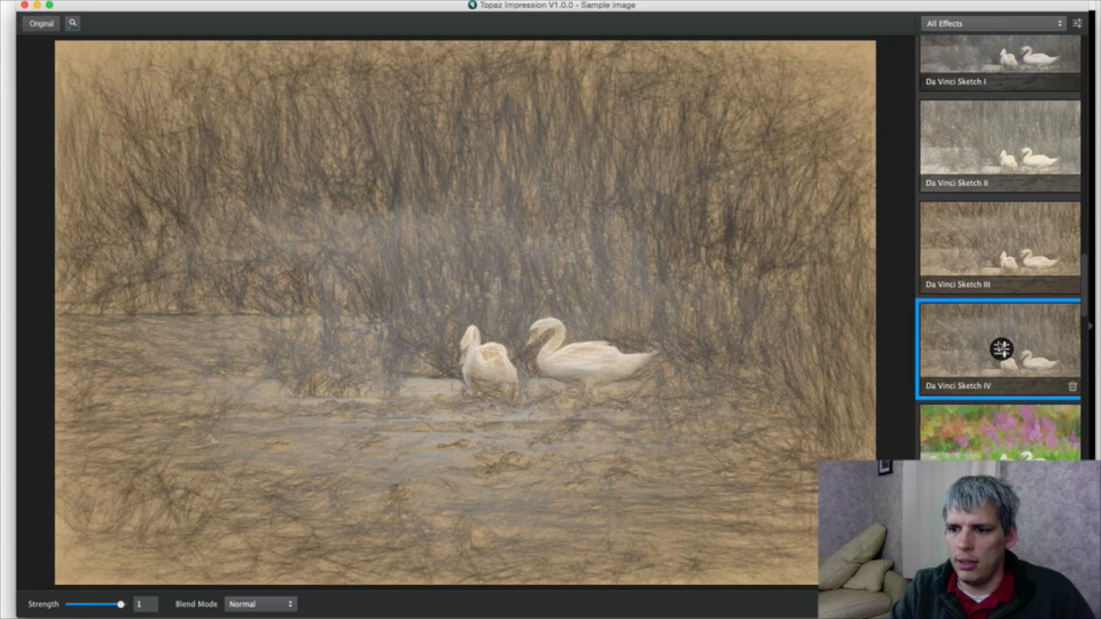
Step: Open the Da Vinci Sketch IV settings, compare brushes Type10, Type07 and Type01, and choose the Type03 brush
{"action": "left_click", "coordinate": [1001, 349]}
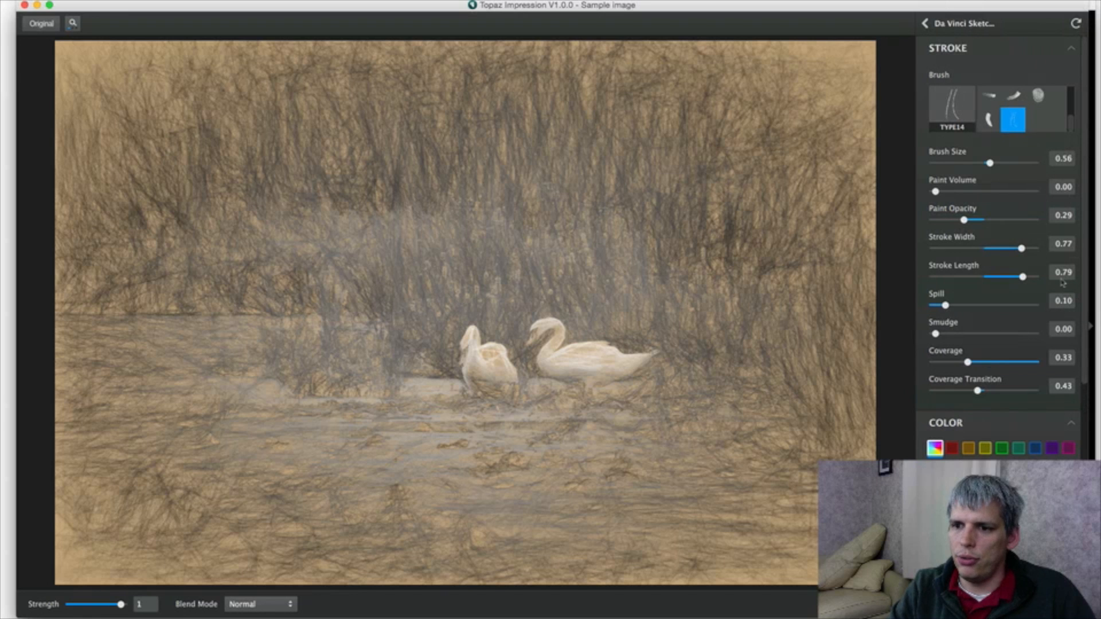
{"action": "scroll", "coordinate": [1012, 327], "scroll_direction": "down", "scroll_amount": 2}
{"action": "scroll", "coordinate": [1012, 326], "scroll_direction": "down", "scroll_amount": 3}
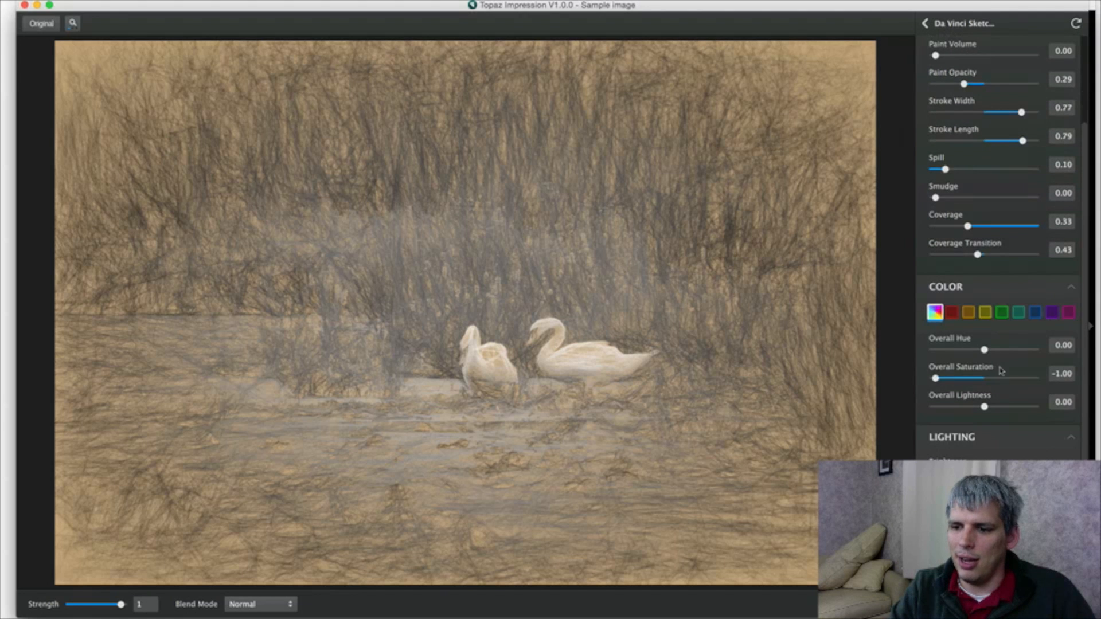
{"action": "scroll", "coordinate": [1012, 327], "scroll_direction": "up", "scroll_amount": 5}
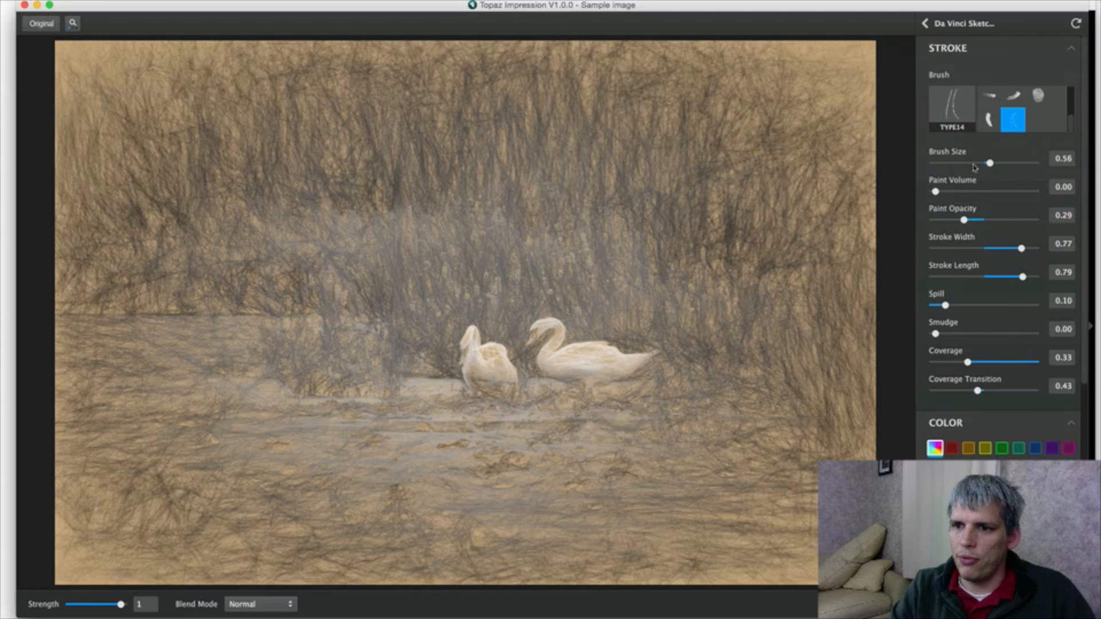
{"action": "left_click", "coordinate": [987, 98]}
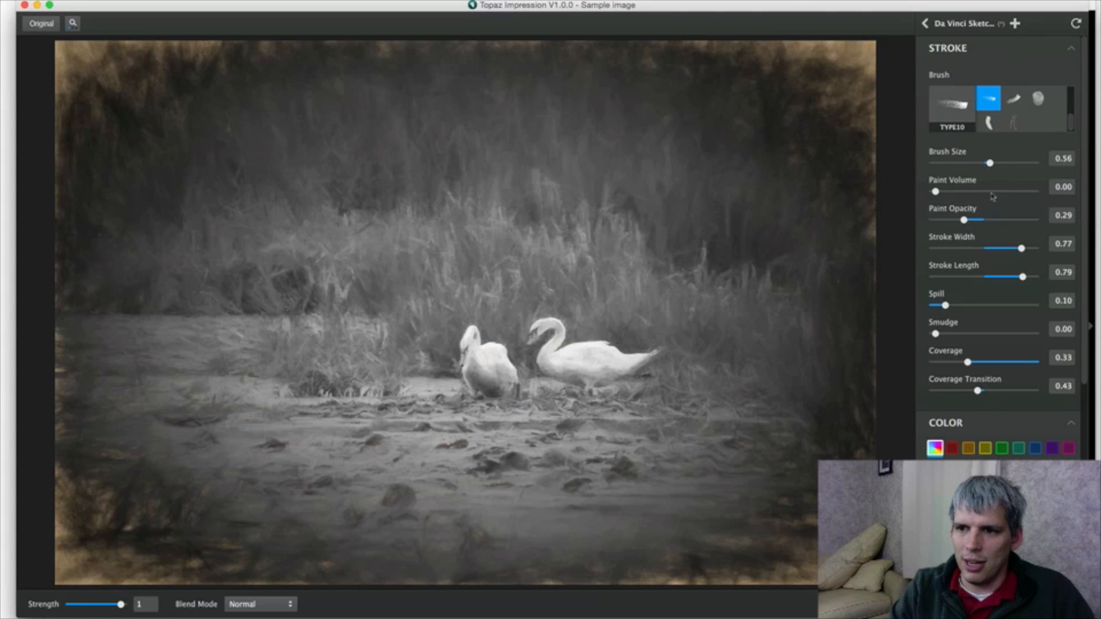
{"action": "scroll", "coordinate": [1013, 109], "scroll_direction": "up", "scroll_amount": 3}
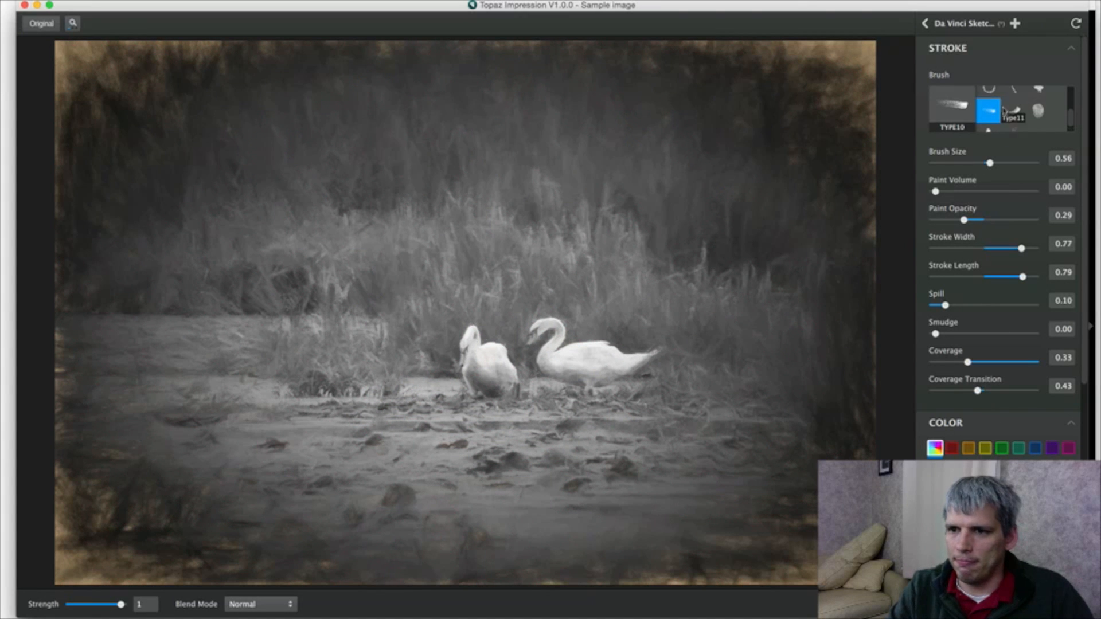
{"action": "left_click", "coordinate": [989, 109]}
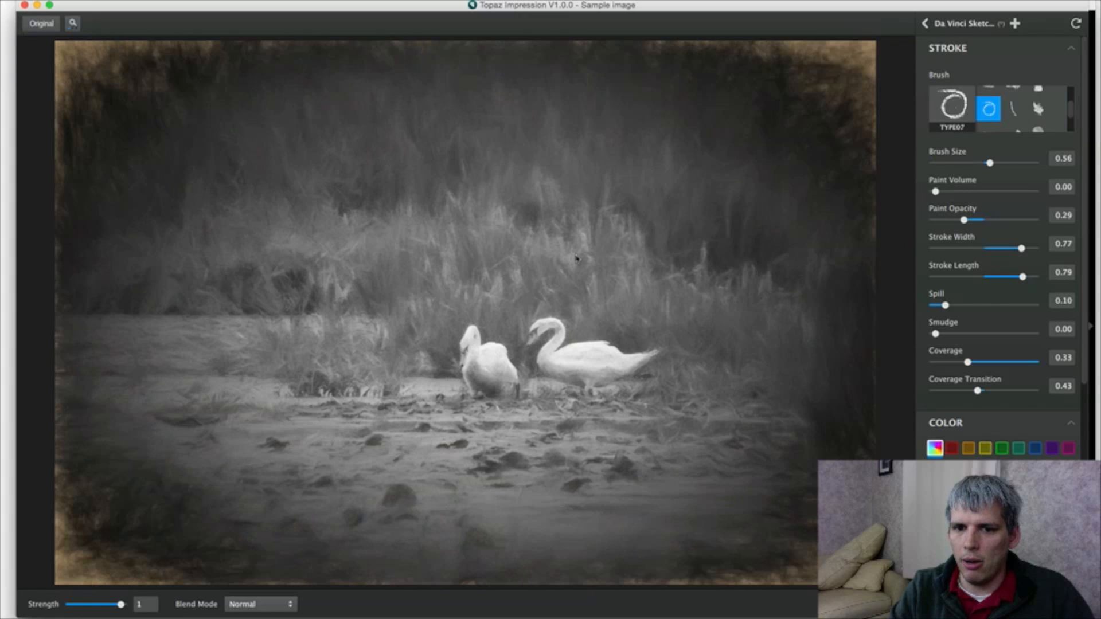
{"action": "scroll", "coordinate": [1012, 109], "scroll_direction": "up", "scroll_amount": 3}
{"action": "left_click", "coordinate": [988, 99]}
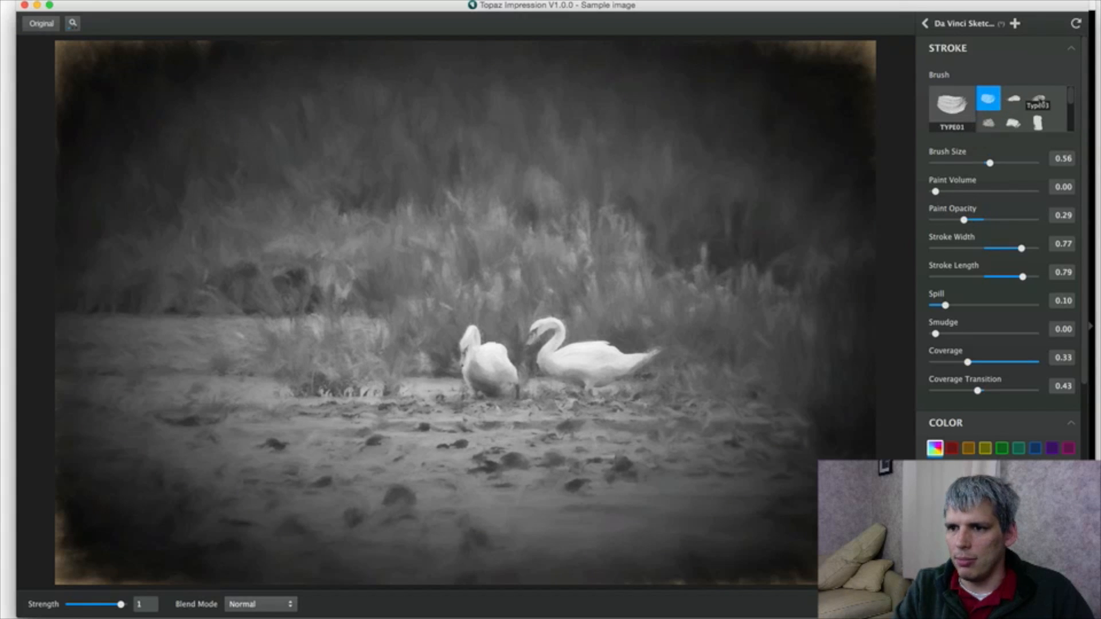
{"action": "left_click", "coordinate": [1036, 99]}
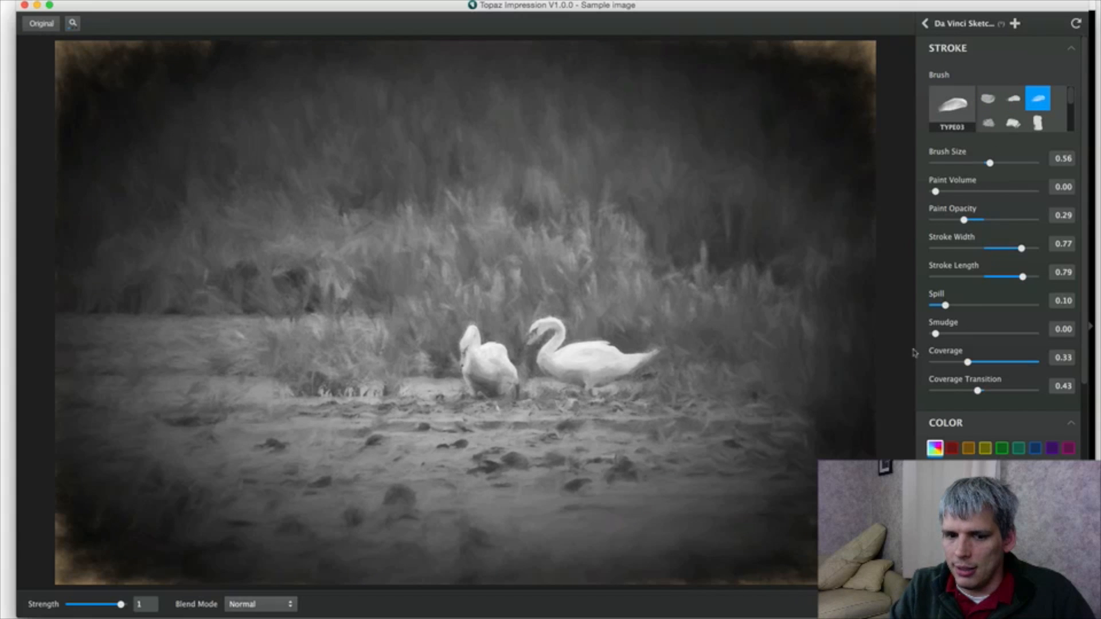
Step: Compare Brush Size values of 0.93 and 0.00, set it to 0.67, and set Paint Volume to 1.00
{"action": "left_click_drag", "start_coordinate": [990, 163], "coordinate": [1027, 166]}
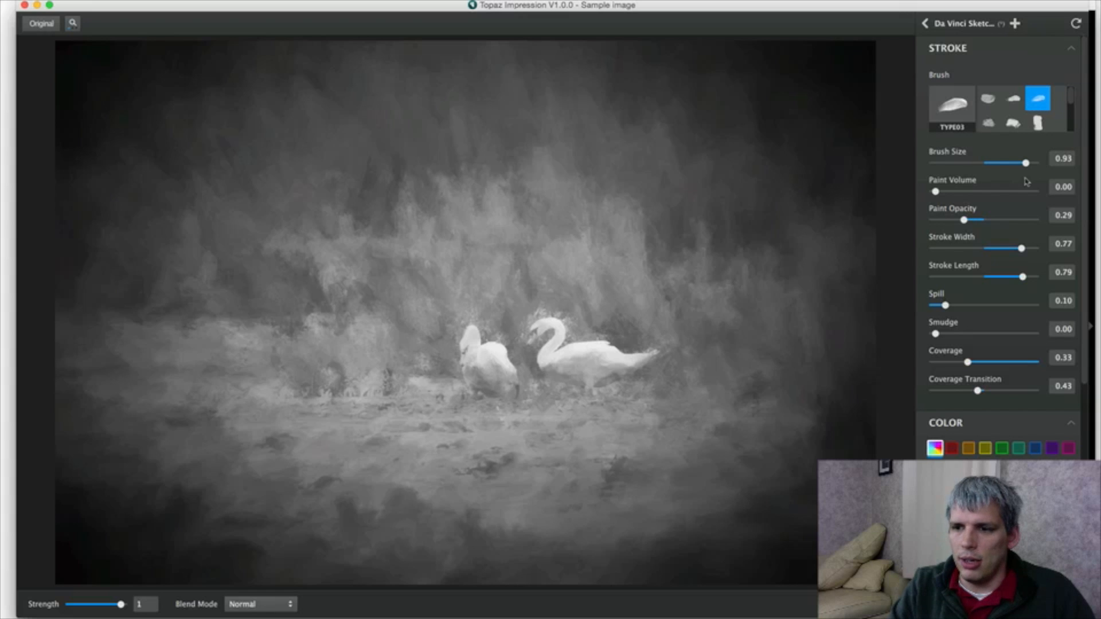
{"action": "left_click_drag", "start_coordinate": [1005, 167], "coordinate": [935, 165]}
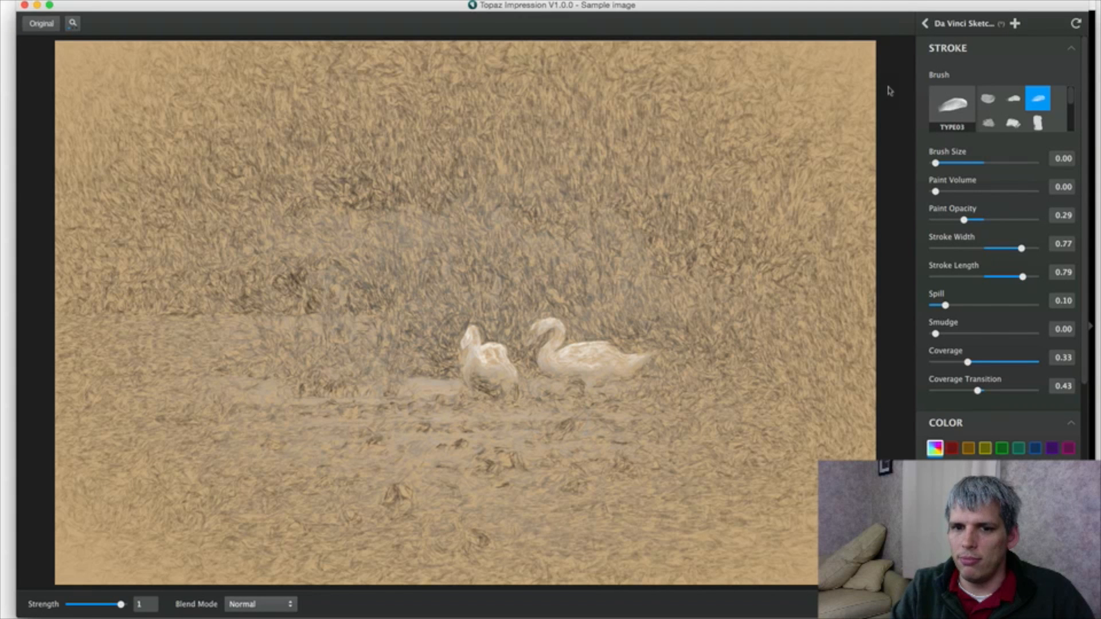
{"action": "left_click_drag", "start_coordinate": [988, 164], "coordinate": [1000, 164]}
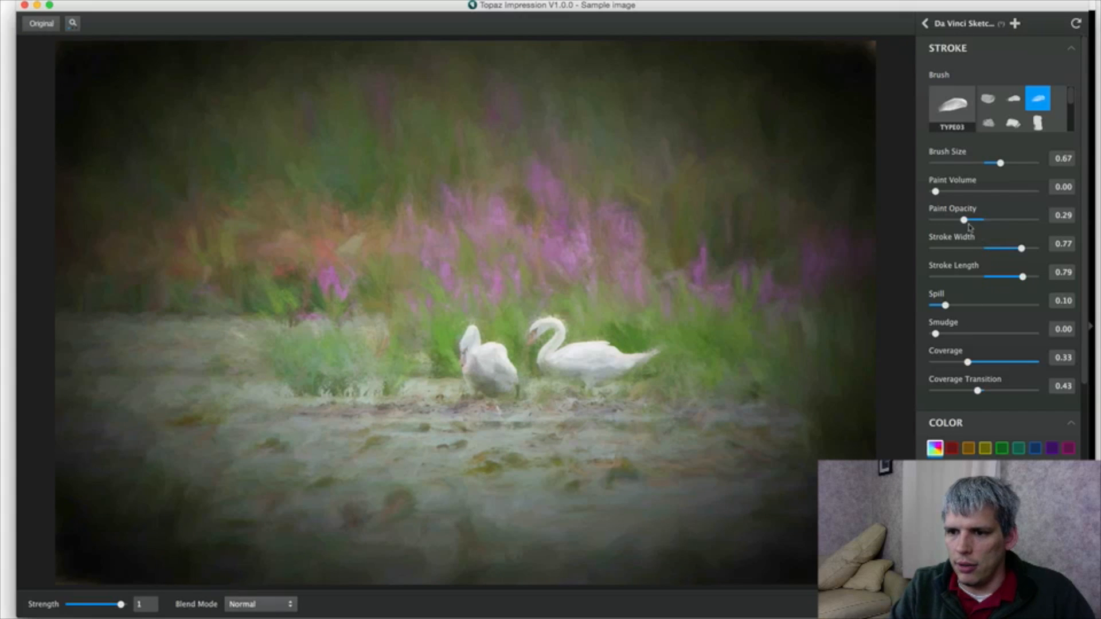
{"action": "left_click_drag", "start_coordinate": [939, 195], "coordinate": [969, 196]}
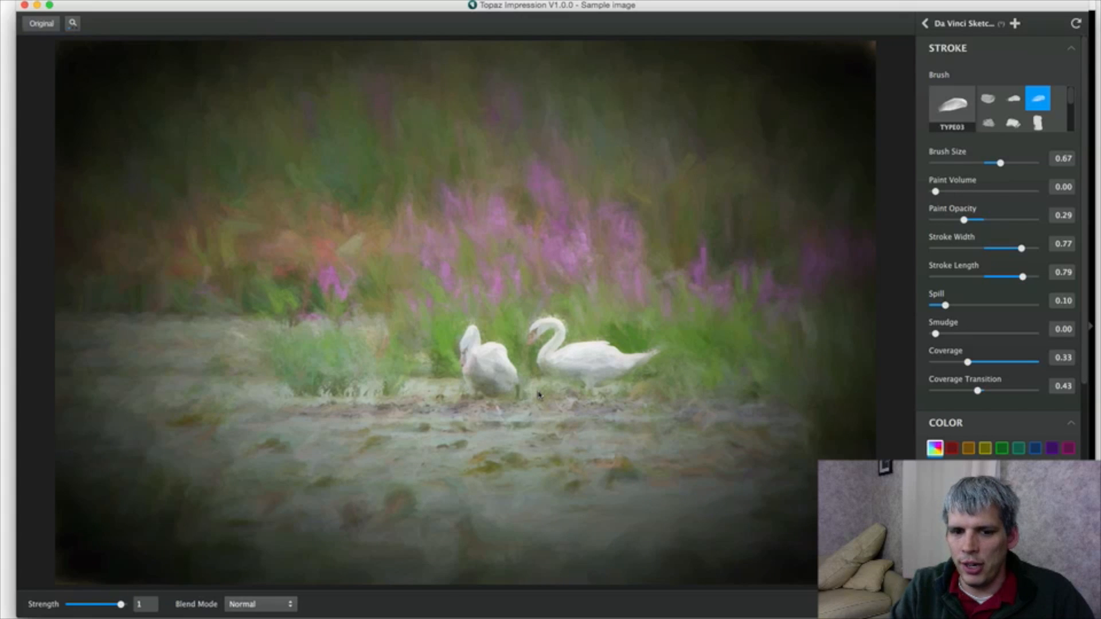
{"action": "left_click_drag", "start_coordinate": [1016, 199], "coordinate": [1034, 198]}
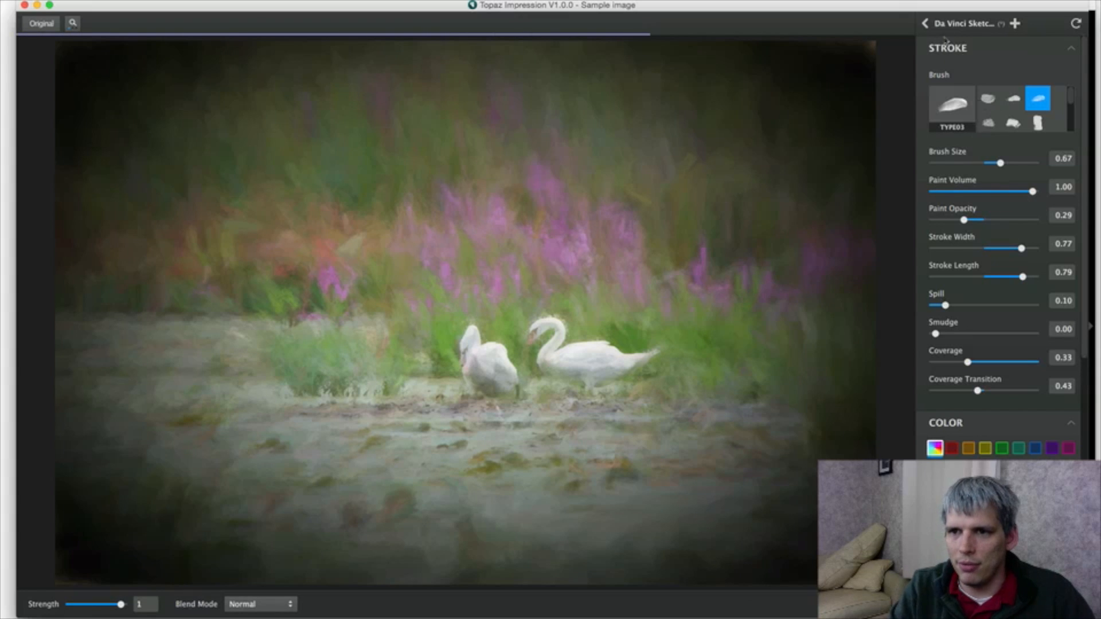
Step: Return to the effects list, apply the Oil Painting III effect and open its settings
{"action": "left_click", "coordinate": [925, 24]}
{"action": "scroll", "coordinate": [996, 344], "scroll_direction": "down", "scroll_amount": 3}
{"action": "scroll", "coordinate": [988, 362], "scroll_direction": "down", "scroll_amount": 10}
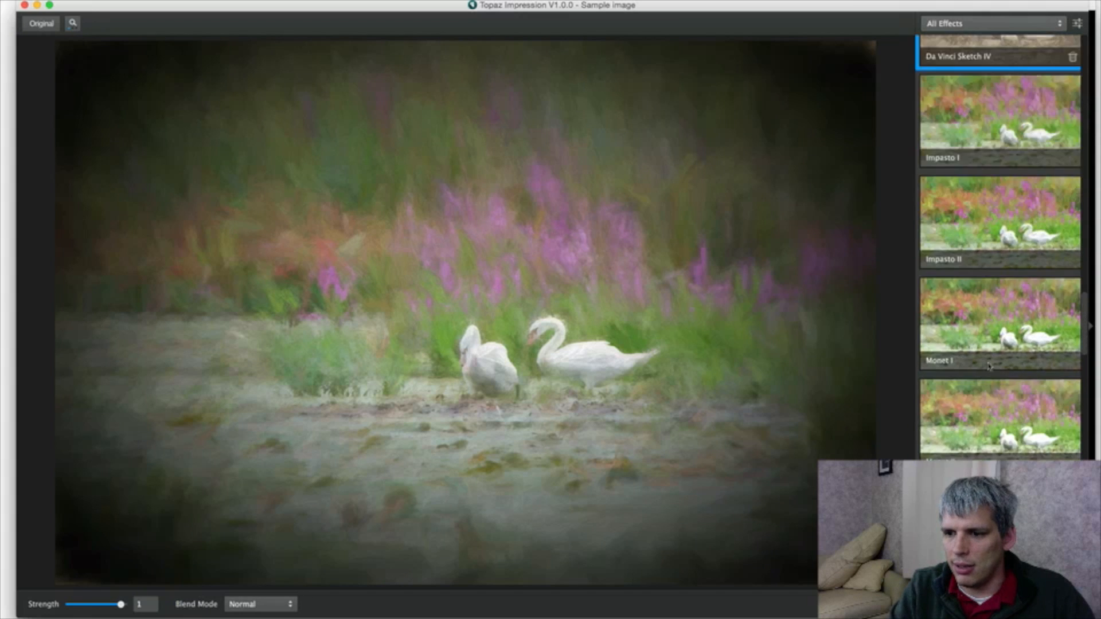
{"action": "left_click", "coordinate": [990, 335]}
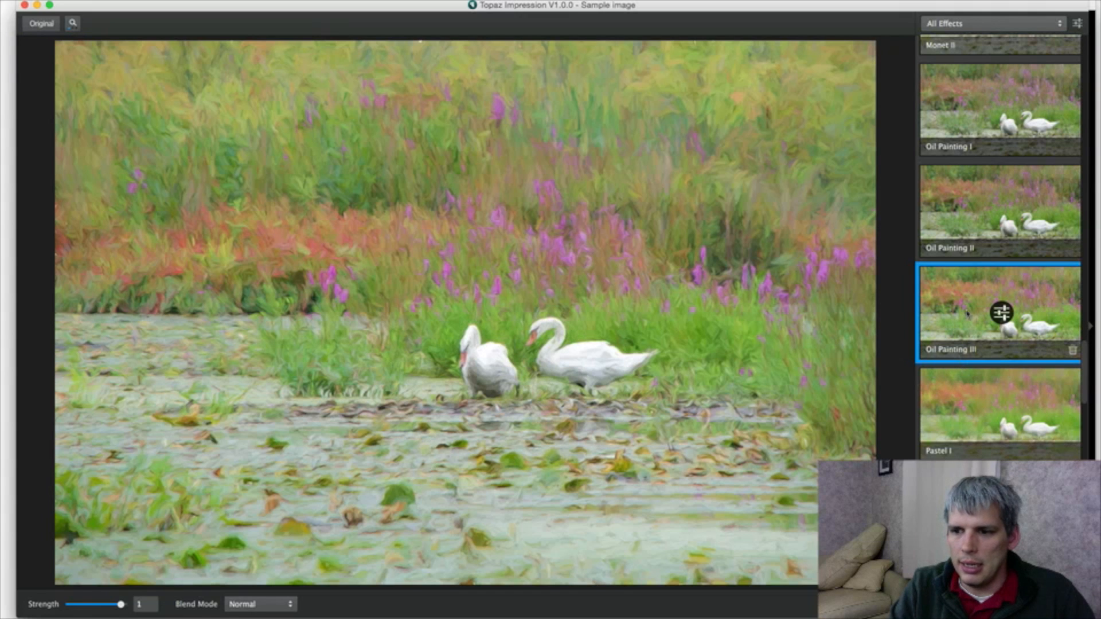
{"action": "left_click", "coordinate": [1001, 312]}
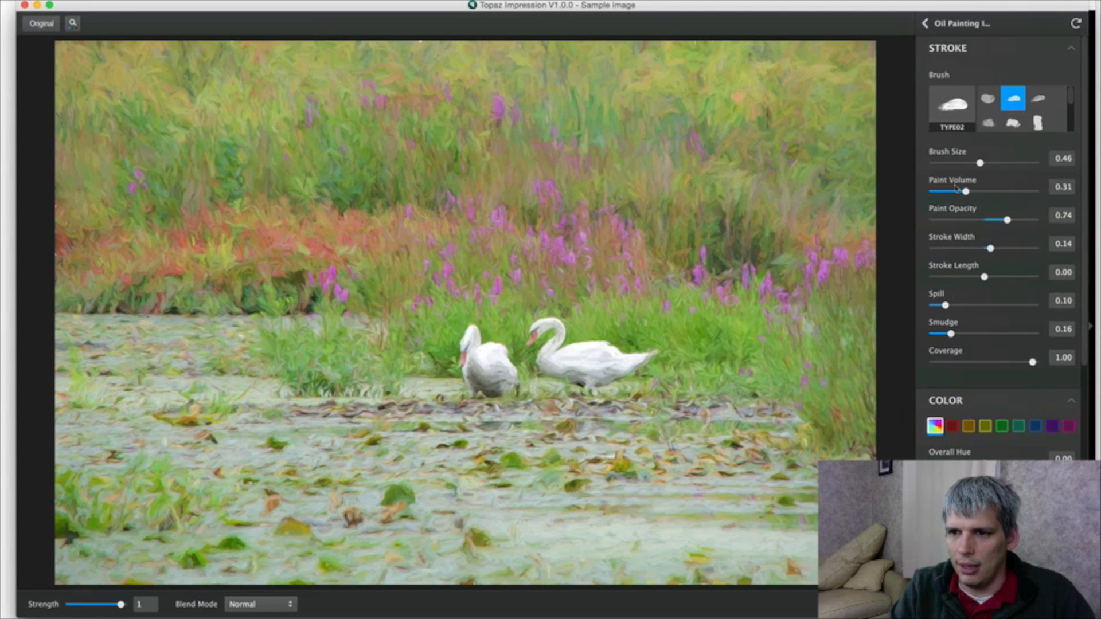
Step: Compare Paint Volume values of 0.93 and 0.39 with a close-up of the swans, and set it to 0.23
{"action": "left_click_drag", "start_coordinate": [968, 196], "coordinate": [1029, 197]}
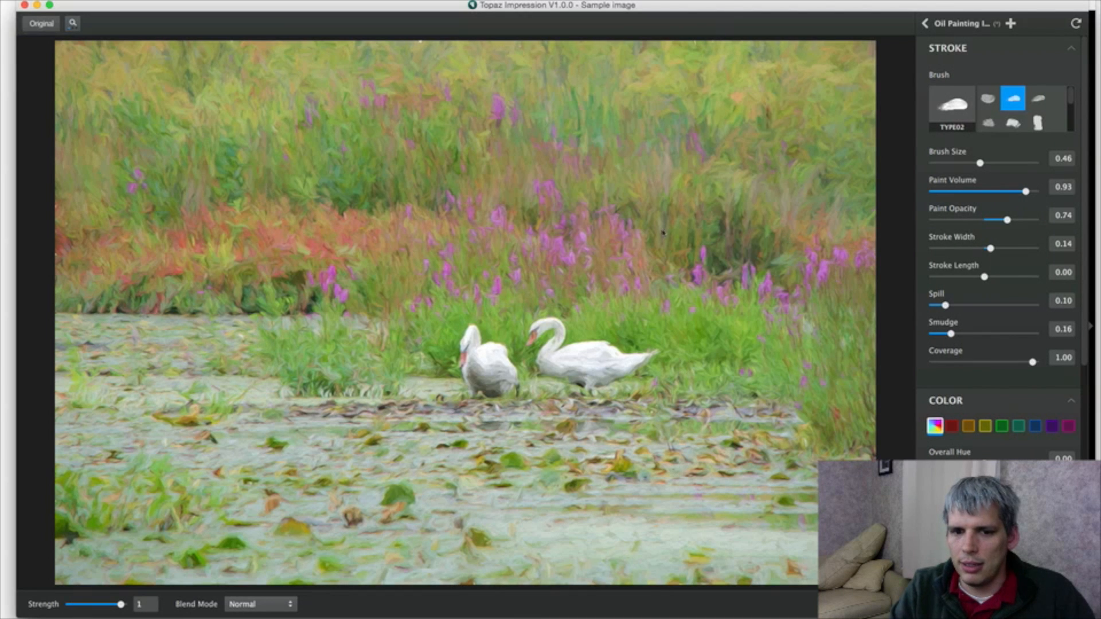
{"action": "left_click", "coordinate": [73, 24]}
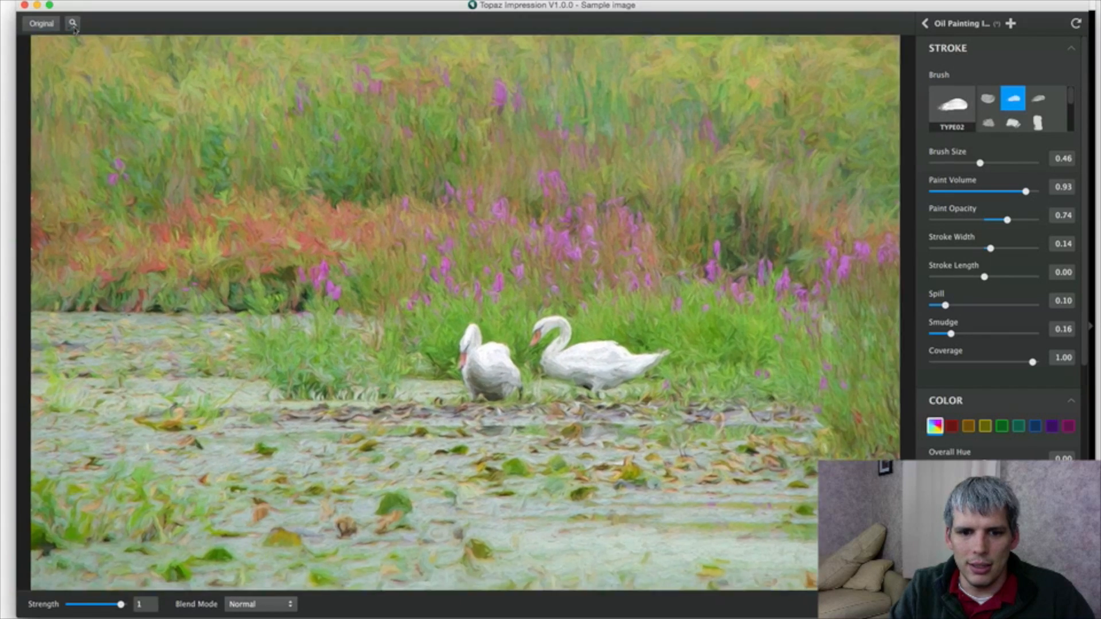
{"action": "left_click", "coordinate": [72, 25]}
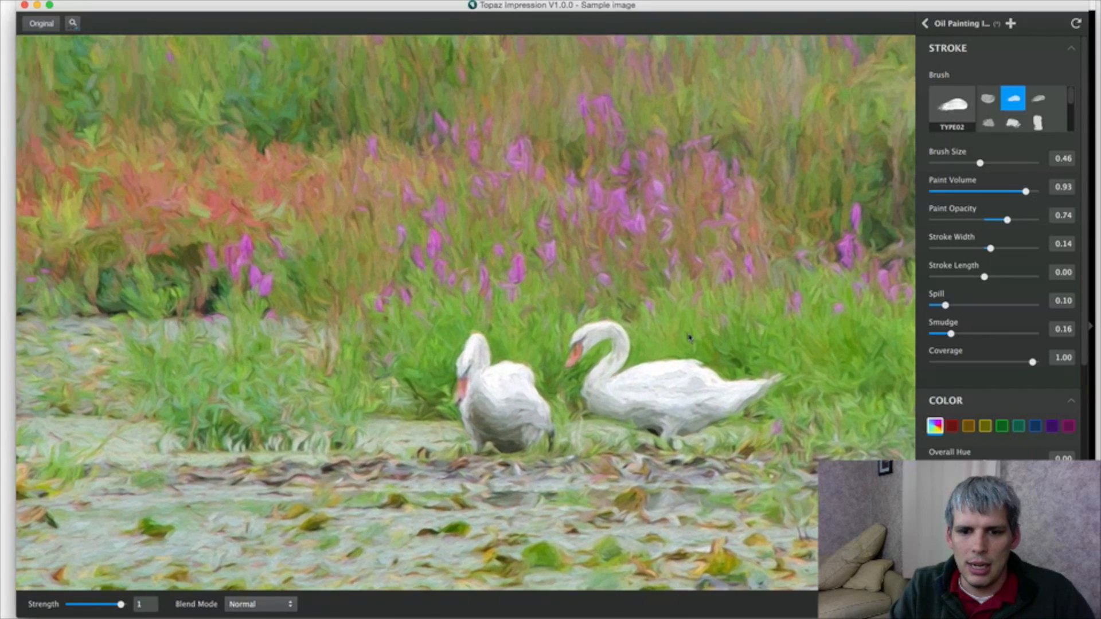
{"action": "left_click_drag", "start_coordinate": [974, 195], "coordinate": [931, 199]}
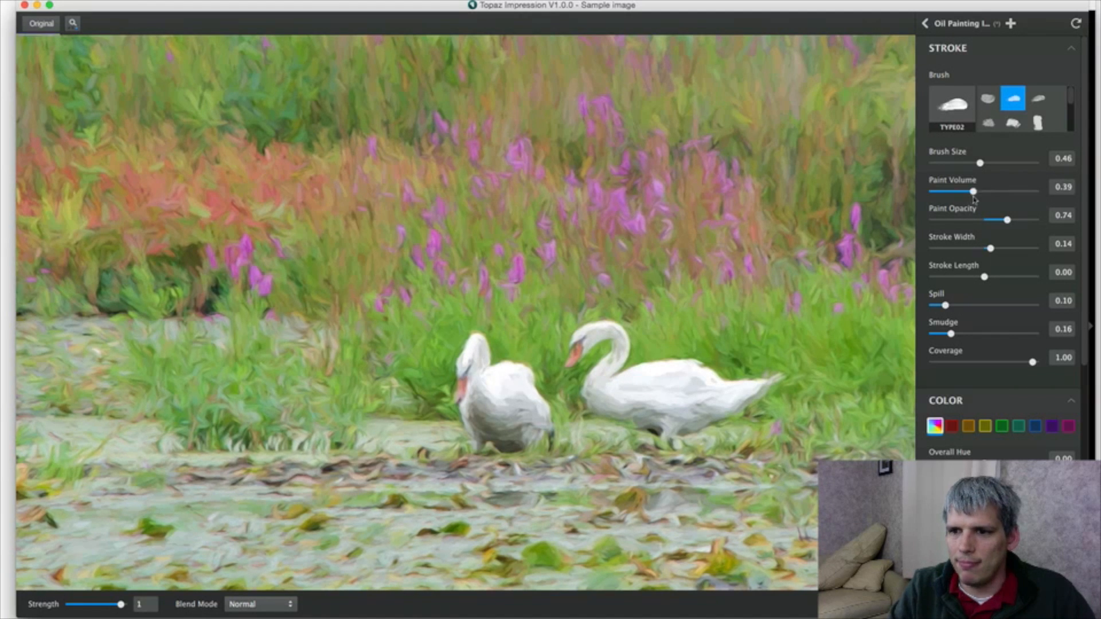
{"action": "left_click_drag", "start_coordinate": [935, 192], "coordinate": [957, 191]}
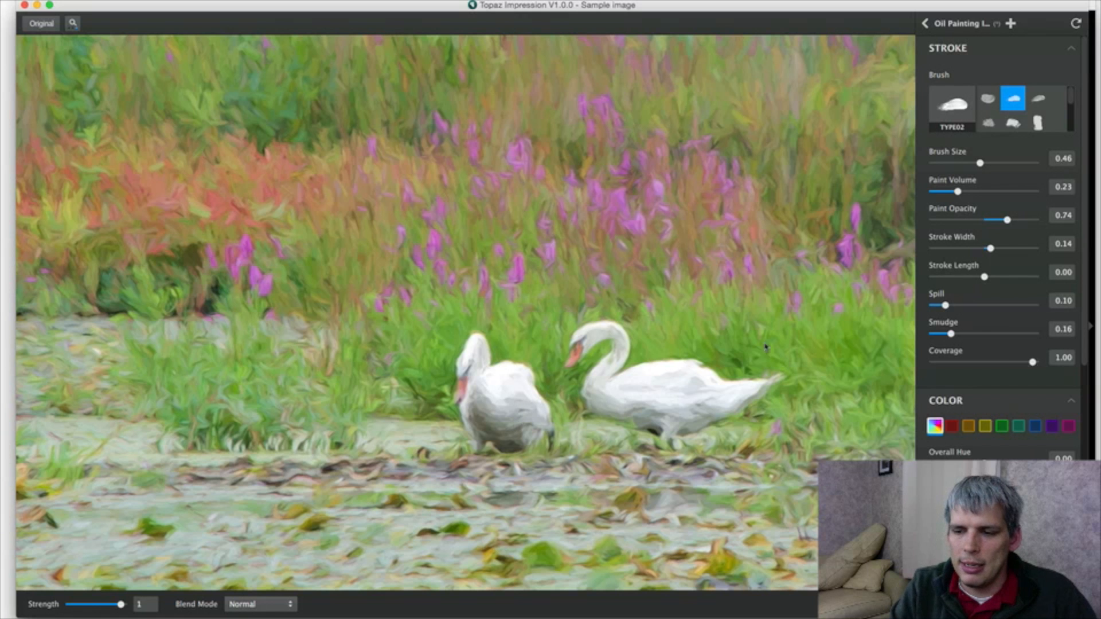
{"action": "left_click", "coordinate": [671, 317]}
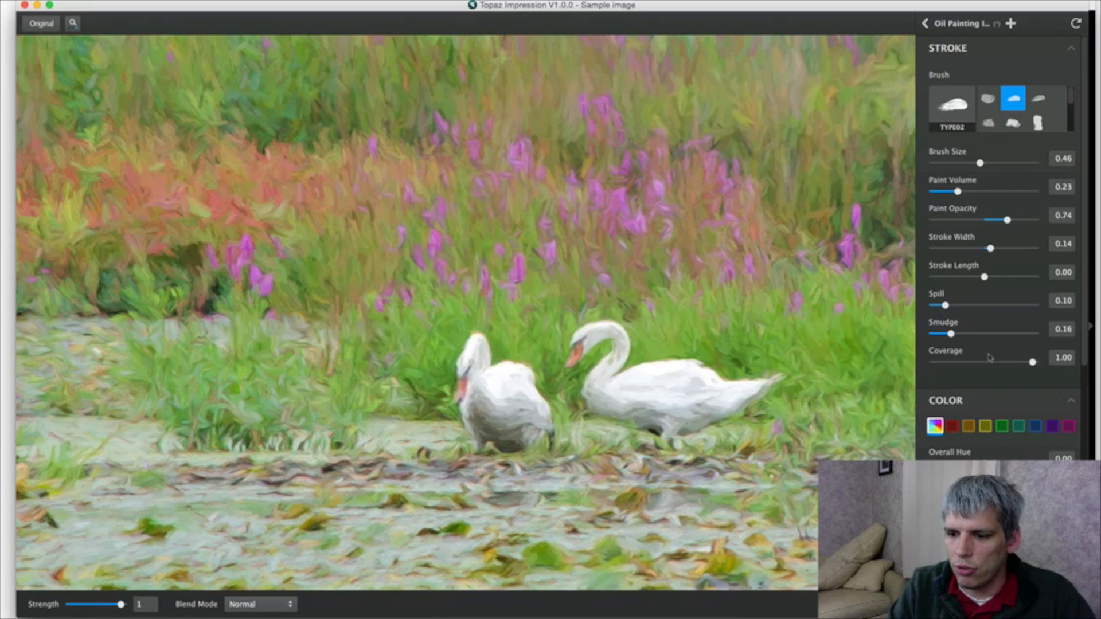
{"action": "left_click", "coordinate": [73, 25]}
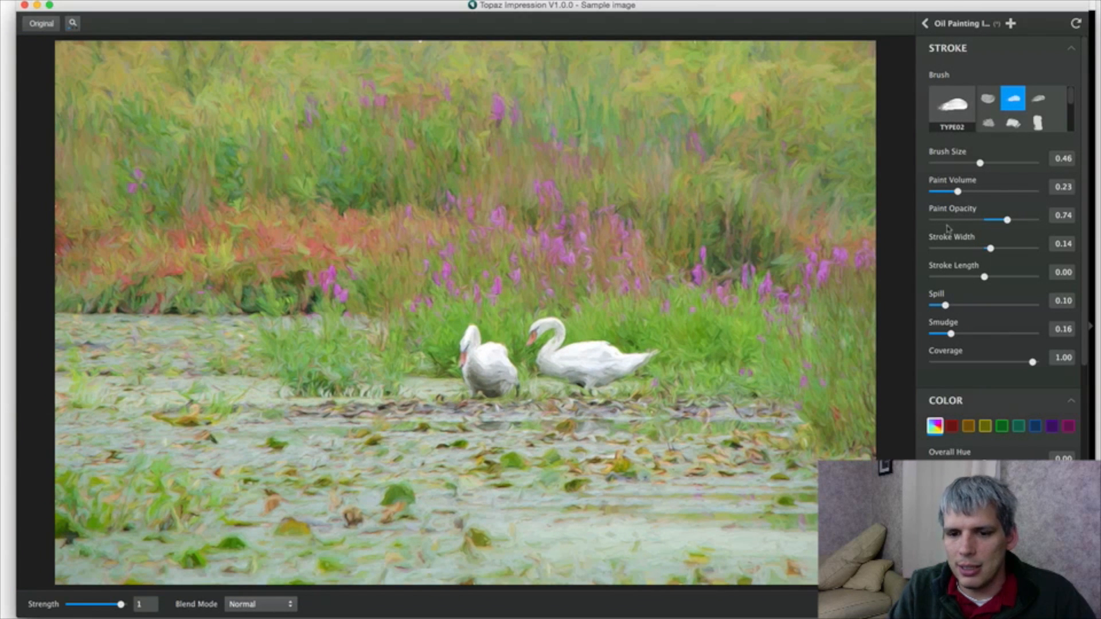
Step: Look through the color and lighting settings and examine which image areas the red and orange color ranges cover
{"action": "scroll", "coordinate": [1019, 422], "scroll_direction": "down", "scroll_amount": 10}
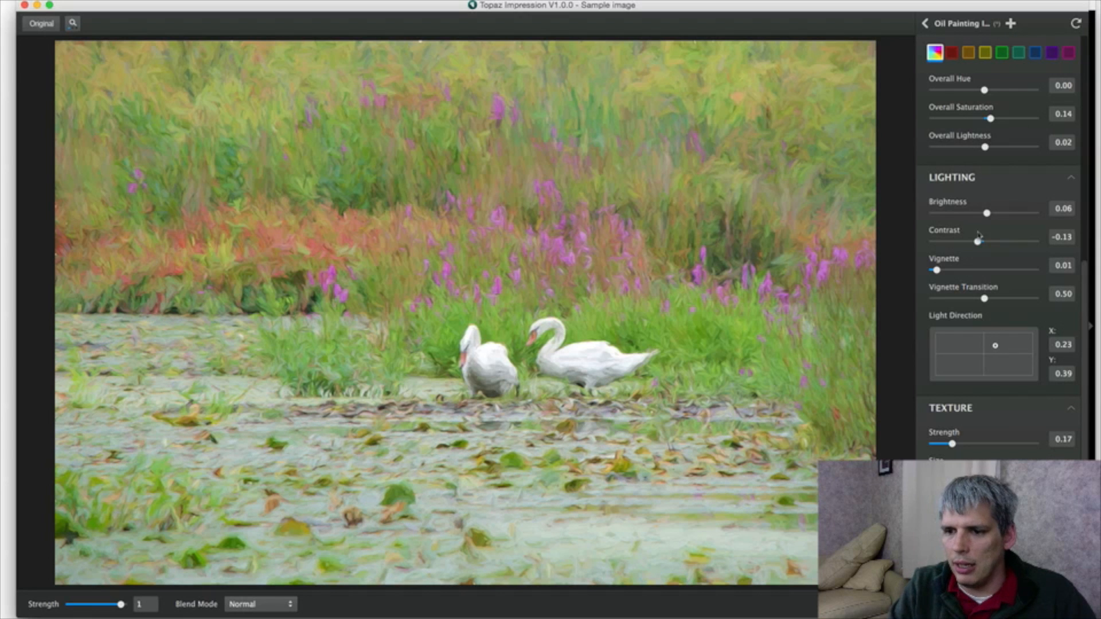
{"action": "scroll", "coordinate": [963, 379], "scroll_direction": "up", "scroll_amount": 10}
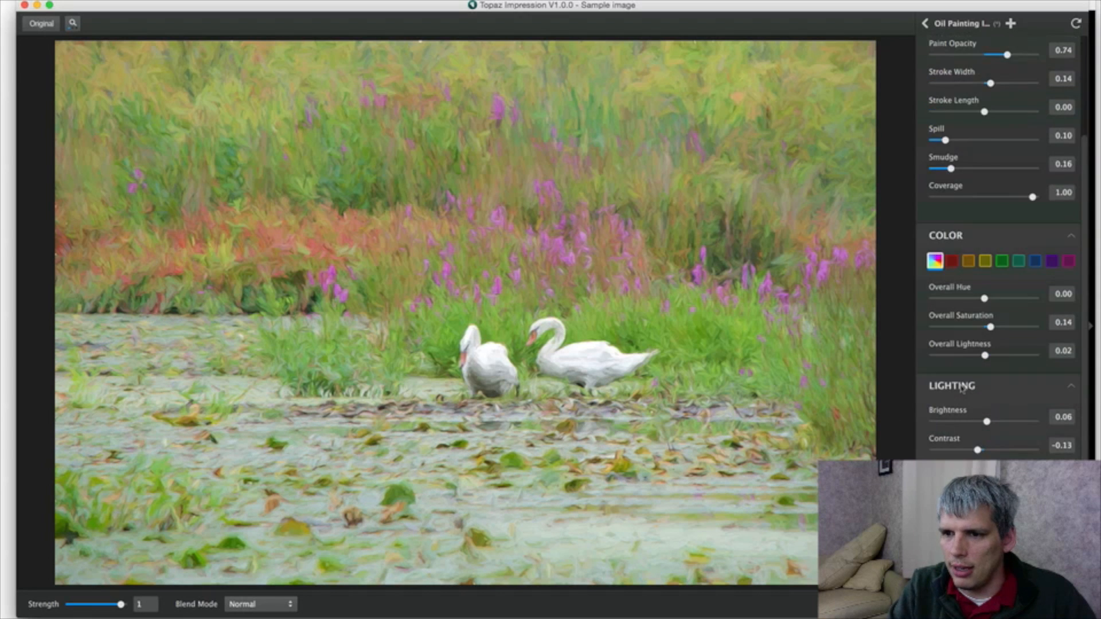
{"action": "scroll", "coordinate": [960, 403], "scroll_direction": "up", "scroll_amount": 5}
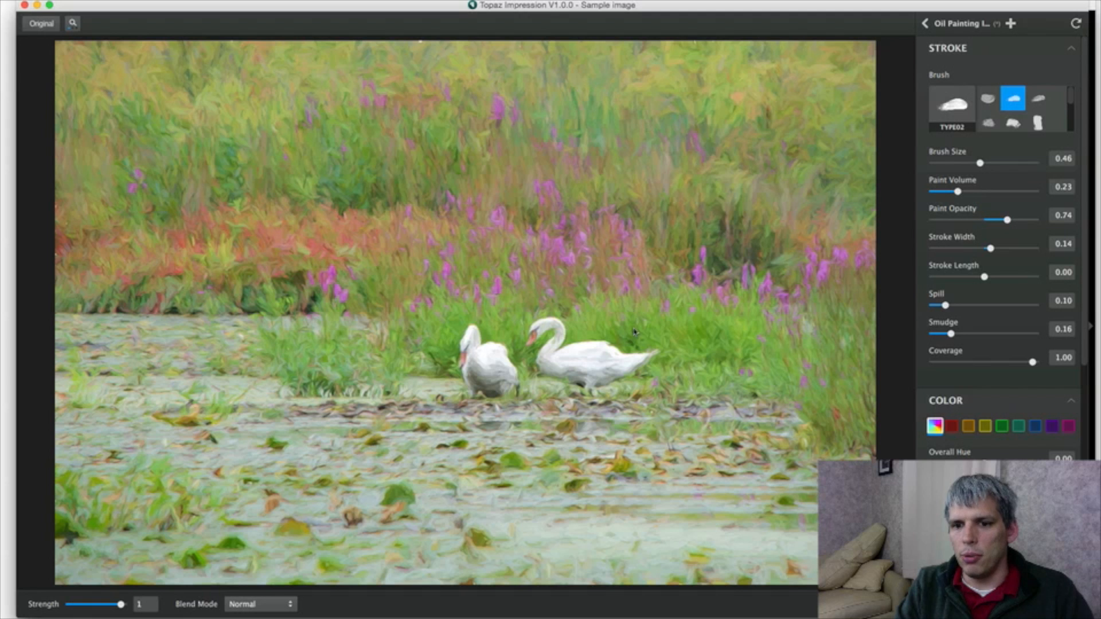
{"action": "scroll", "coordinate": [999, 435], "scroll_direction": "down", "scroll_amount": 3}
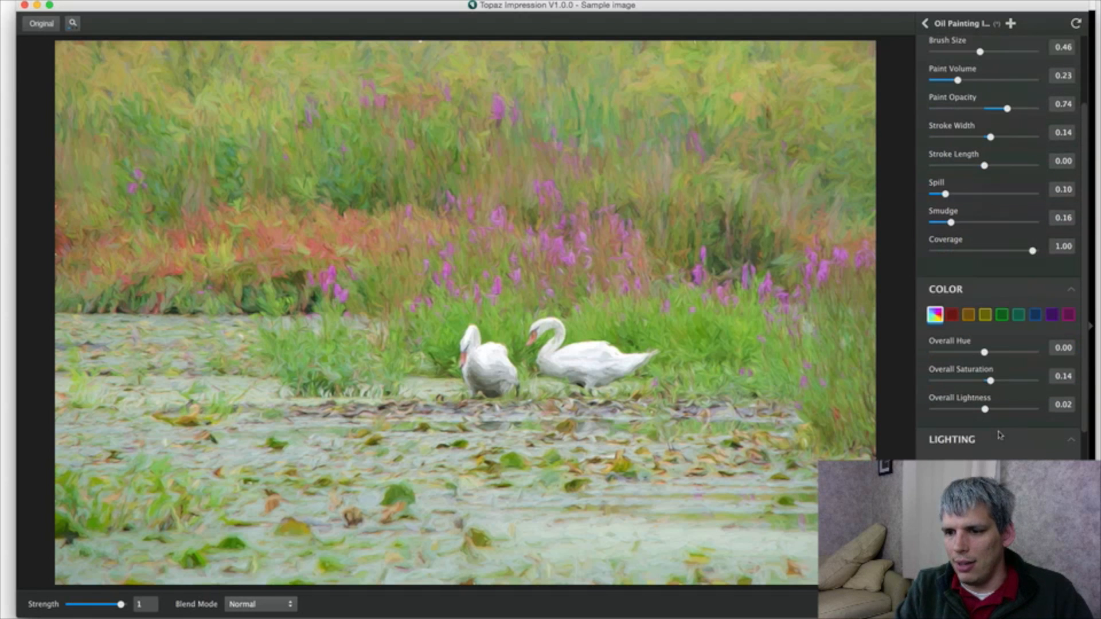
{"action": "left_click", "coordinate": [951, 314]}
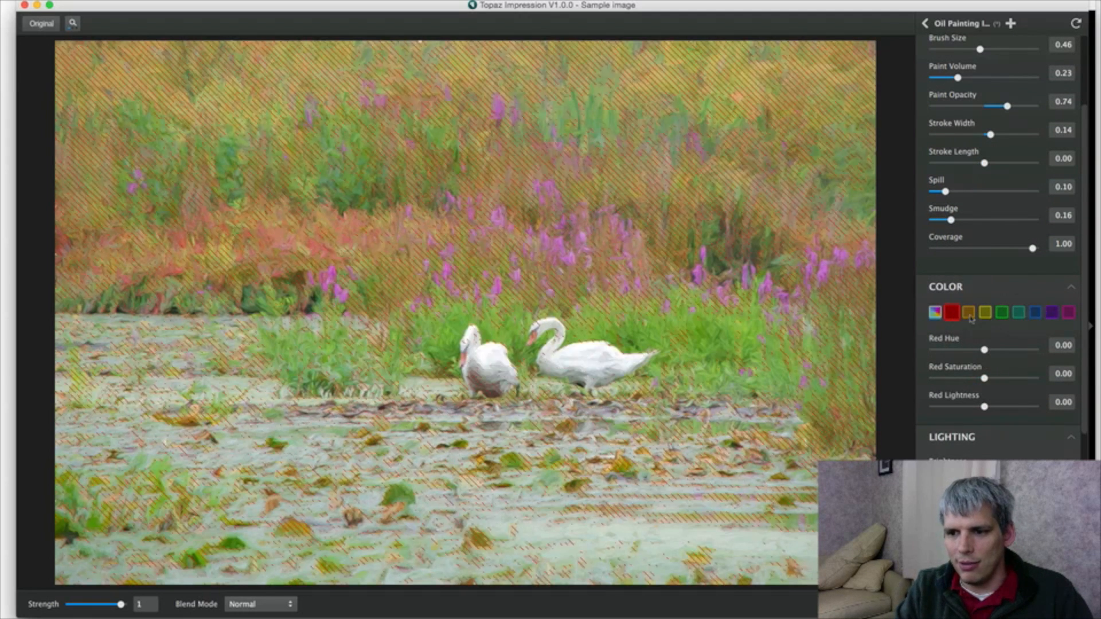
{"action": "mouse_move", "coordinate": [955, 318]}
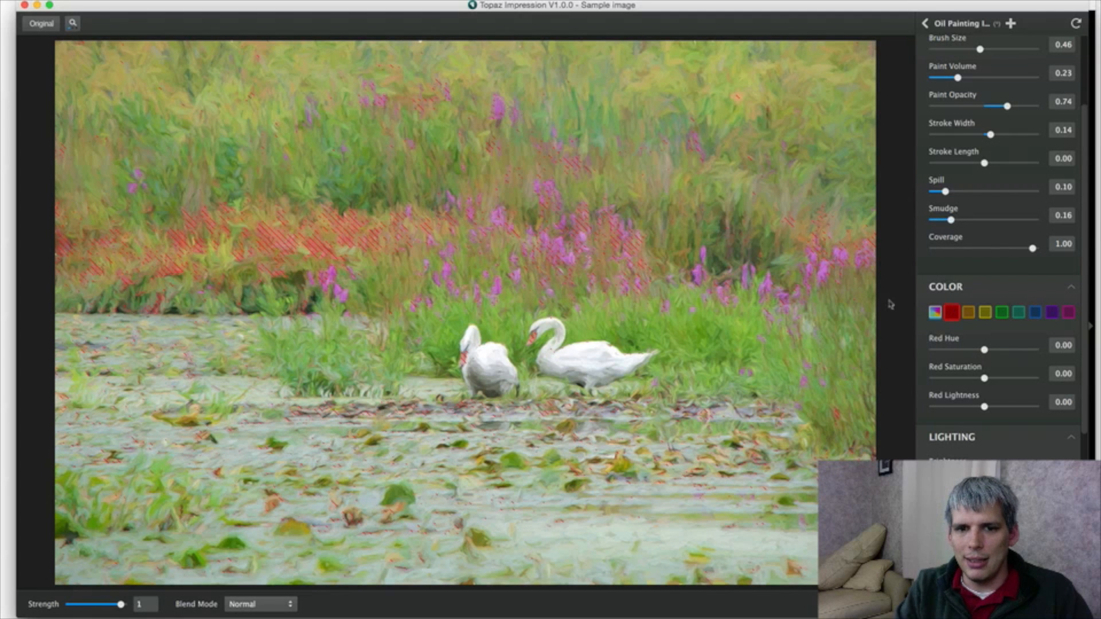
{"action": "left_click", "coordinate": [969, 313]}
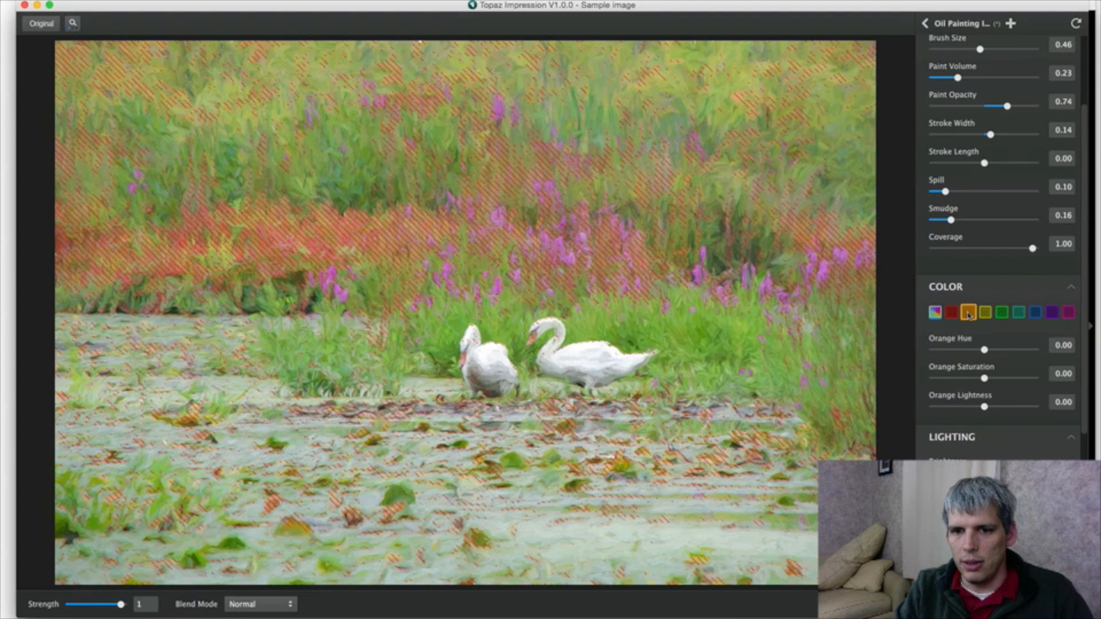
Step: Try Yellow Hue values of -0.34 and 0.41, and set it to 0.25
{"action": "left_click", "coordinate": [985, 312]}
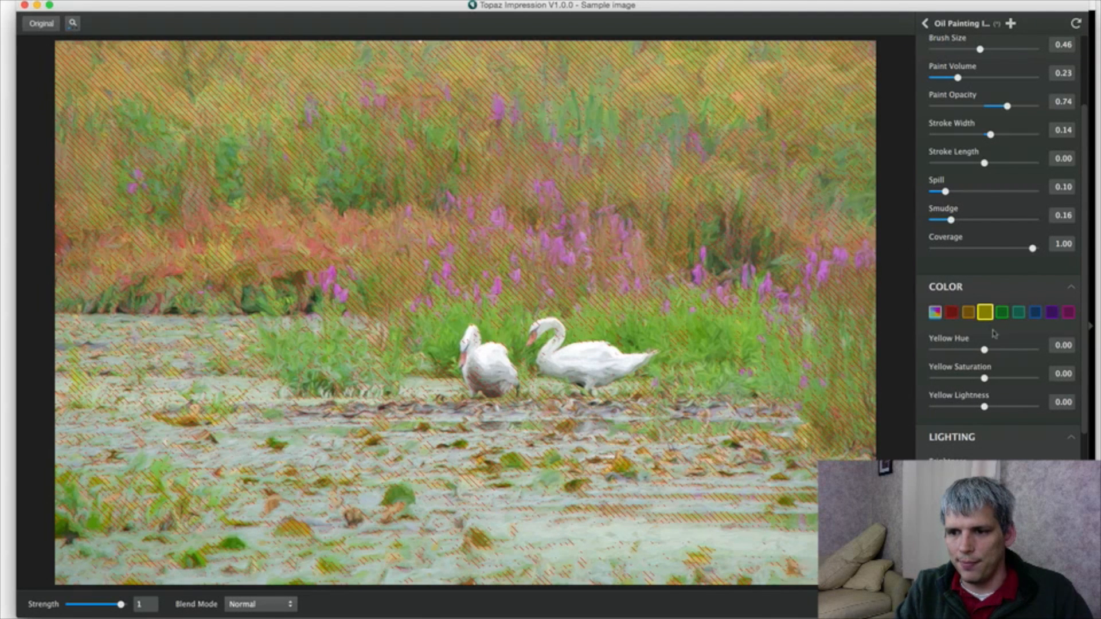
{"action": "left_click_drag", "start_coordinate": [983, 350], "coordinate": [968, 350]}
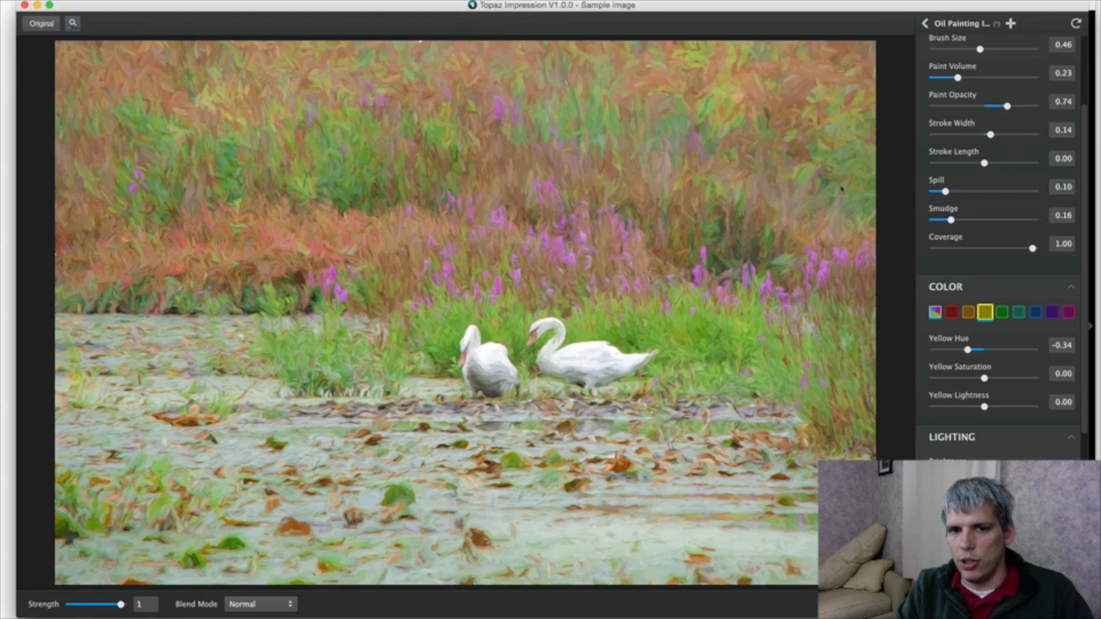
{"action": "left_click", "coordinate": [1004, 350]}
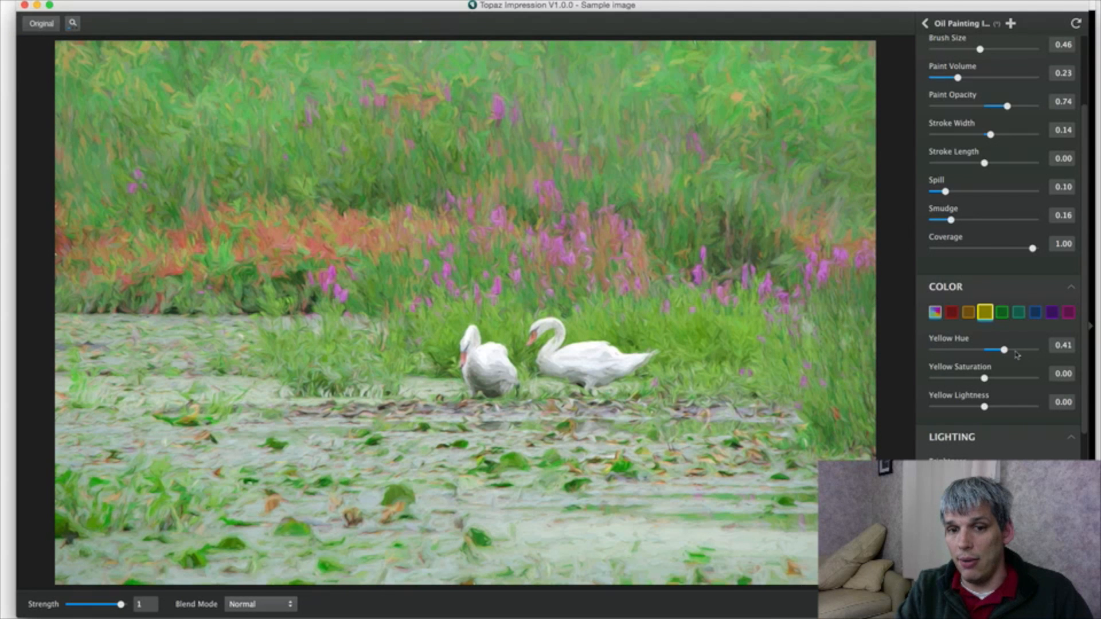
{"action": "left_click_drag", "start_coordinate": [1004, 350], "coordinate": [996, 349]}
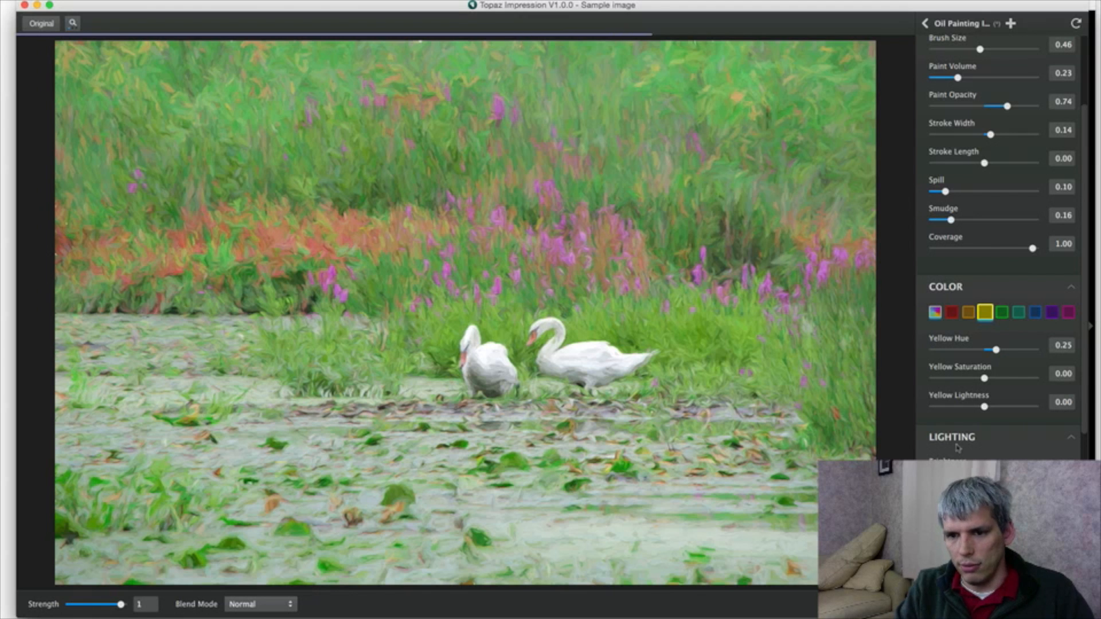
Step: Move the light direction to X -0.65 and Y -0.30
{"action": "scroll", "coordinate": [944, 431], "scroll_direction": "down", "scroll_amount": 5}
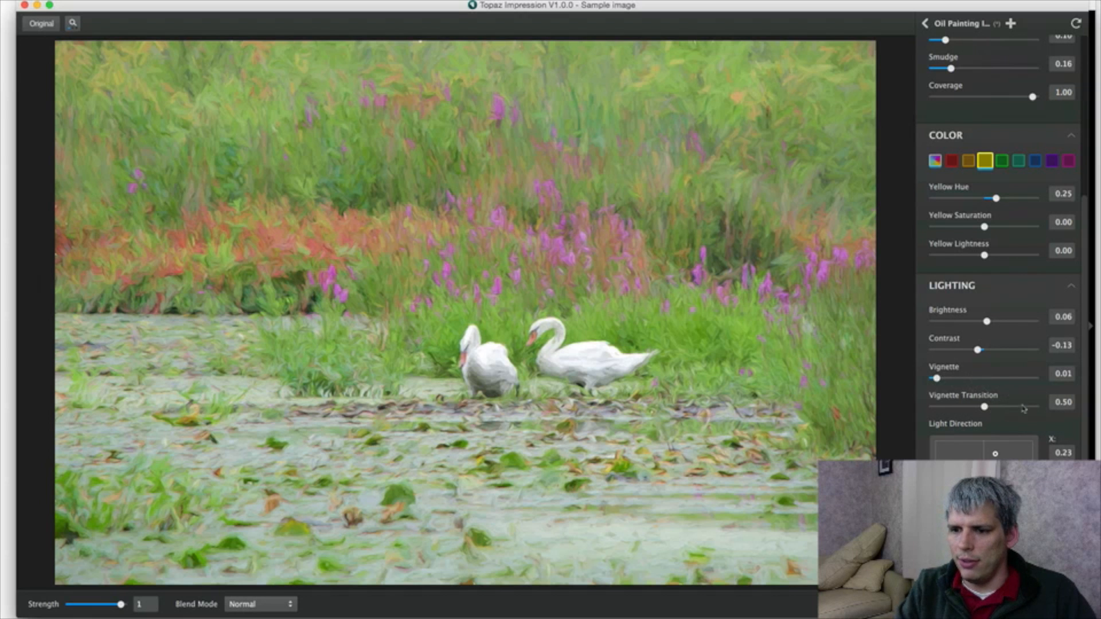
{"action": "left_click", "coordinate": [958, 457]}
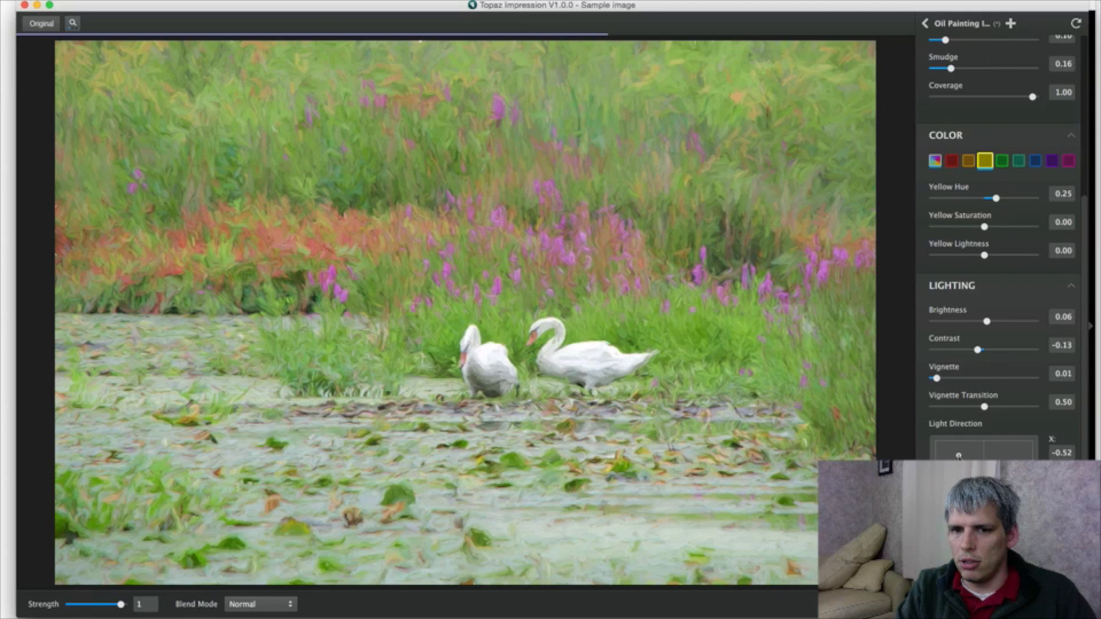
{"action": "left_click_drag", "start_coordinate": [958, 457], "coordinate": [949, 456]}
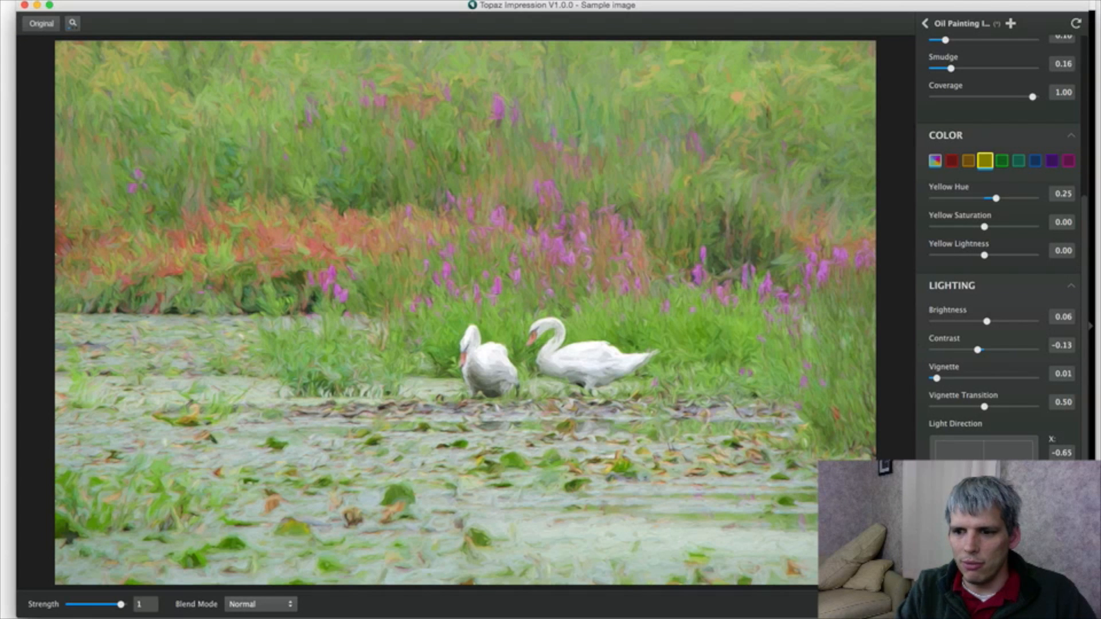
Step: Inspect the color picker in the texture settings and the Blend Mode options, closing both without choosing anything
{"action": "scroll", "coordinate": [1043, 454], "scroll_direction": "down", "scroll_amount": 2}
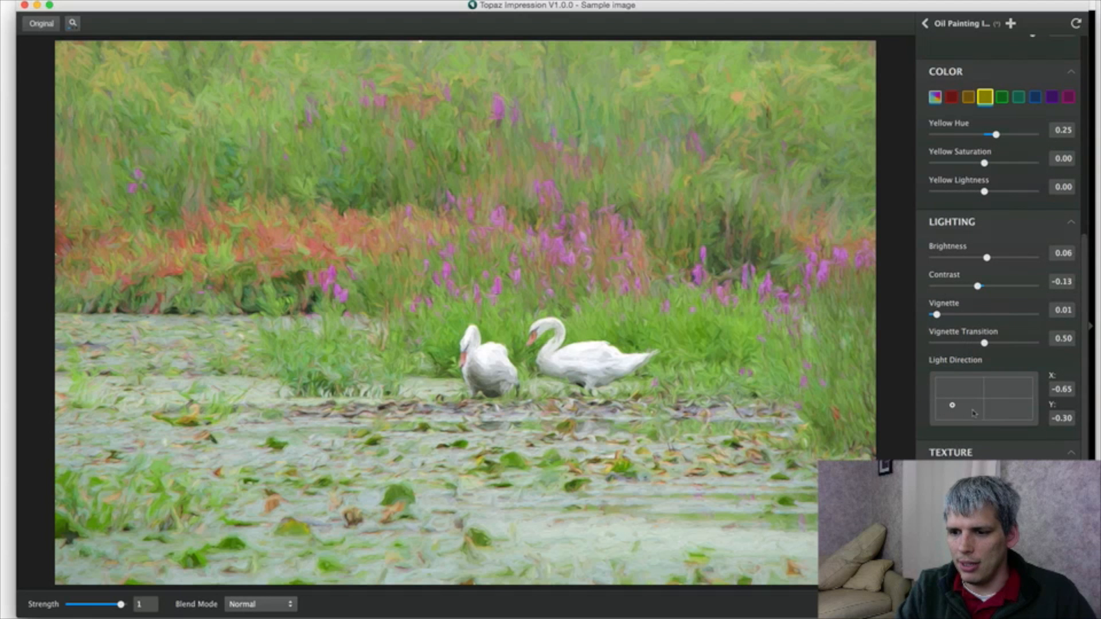
{"action": "scroll", "coordinate": [1002, 247], "scroll_direction": "down", "scroll_amount": 1}
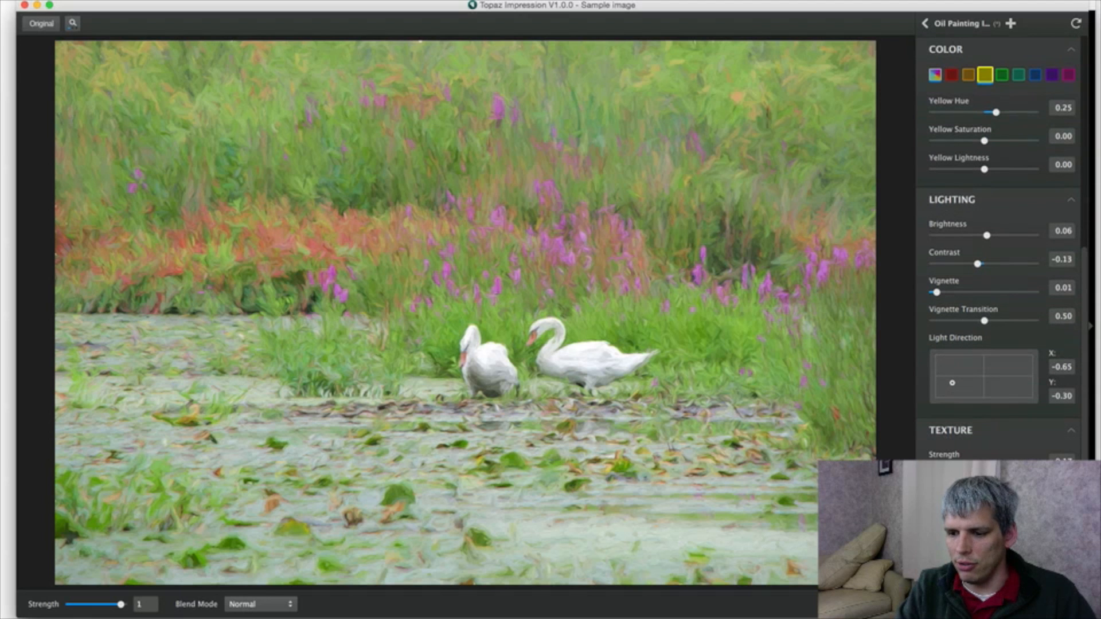
{"action": "scroll", "coordinate": [1000, 247], "scroll_direction": "up", "scroll_amount": 3}
{"action": "scroll", "coordinate": [1000, 247], "scroll_direction": "down", "scroll_amount": 4}
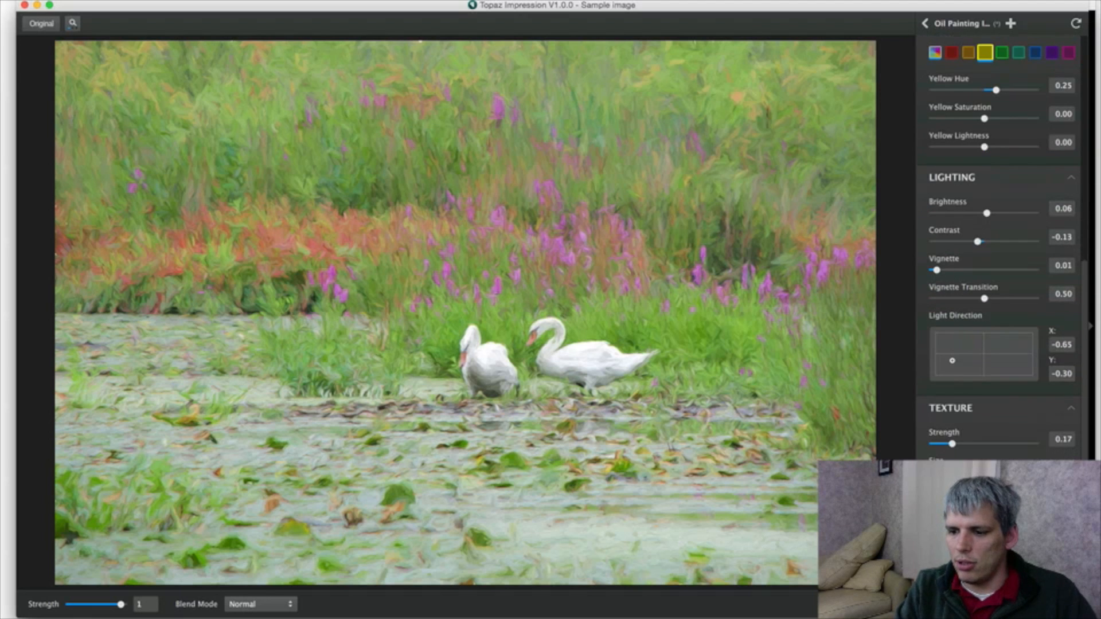
{"action": "left_click", "coordinate": [974, 558]}
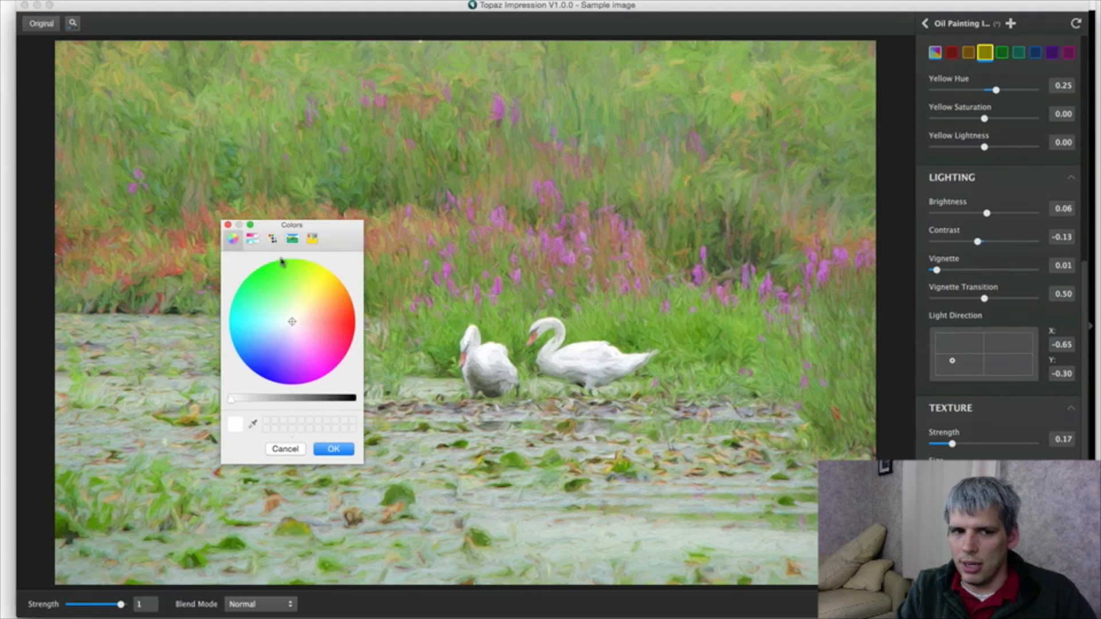
{"action": "left_click", "coordinate": [228, 225]}
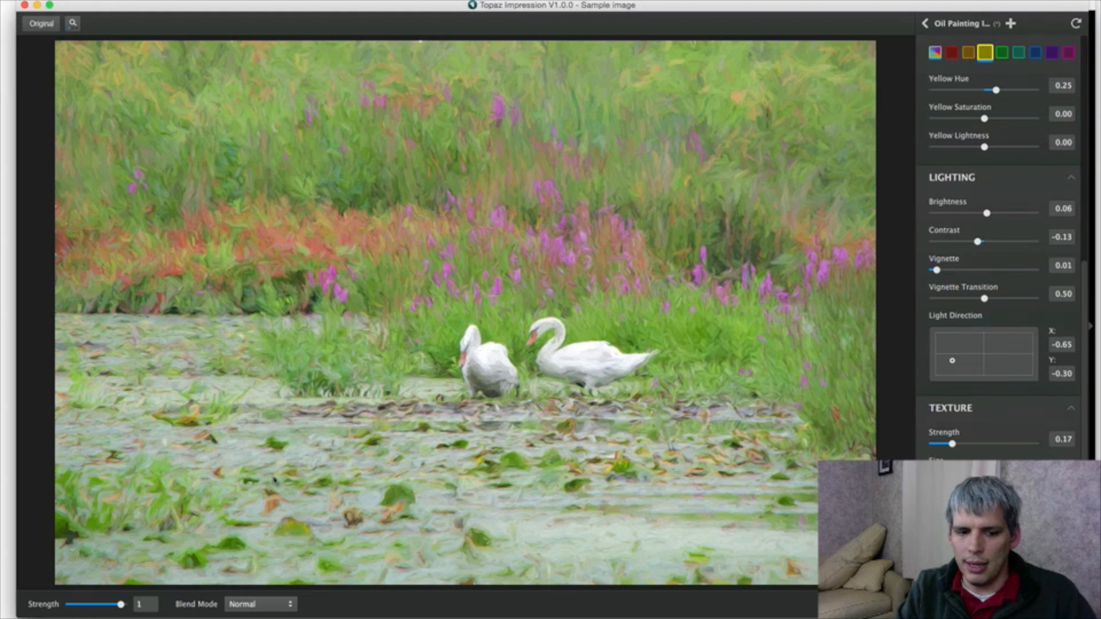
{"action": "left_click", "coordinate": [265, 603]}
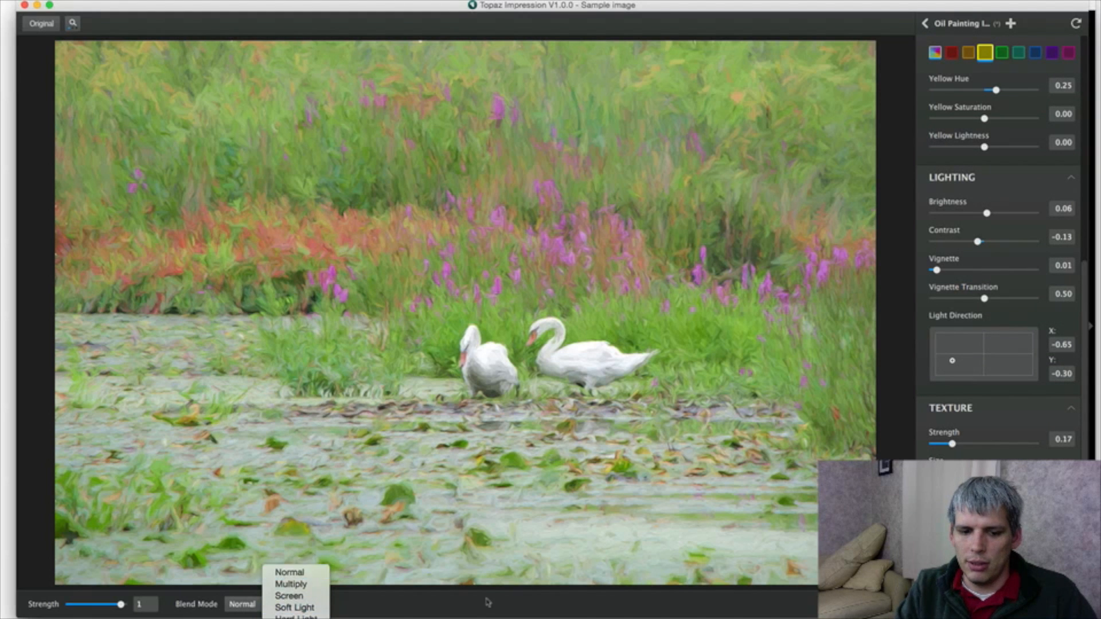
{"action": "left_click", "coordinate": [519, 606]}
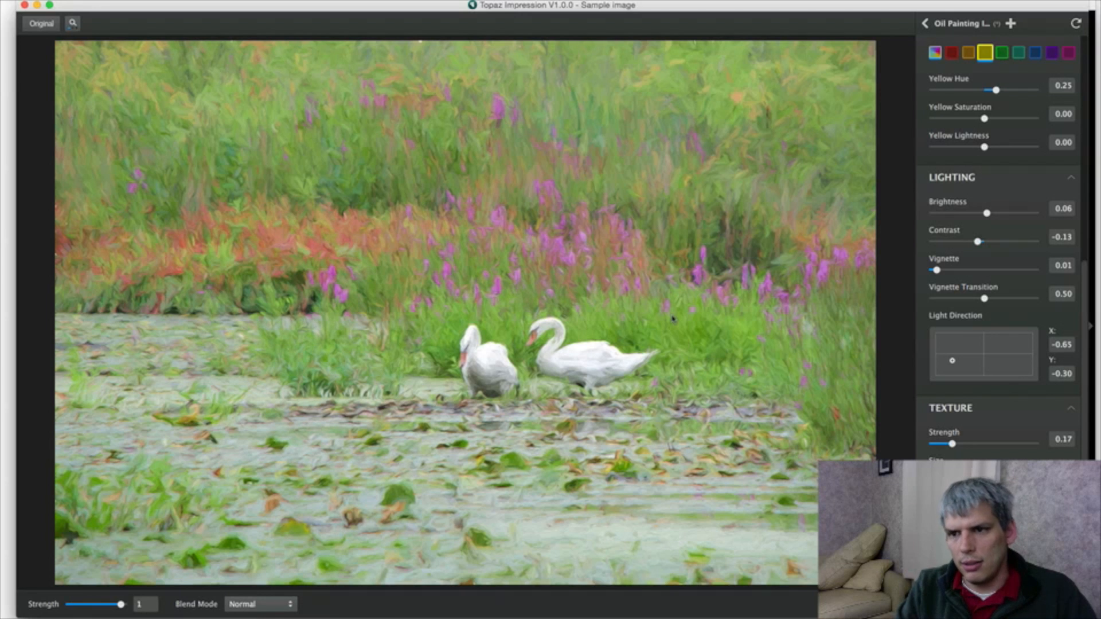
Step: Leave the Oil Painting III settings and return to Lightroom with the painted swan image
{"action": "scroll", "coordinate": [1027, 202], "scroll_direction": "up", "scroll_amount": 10}
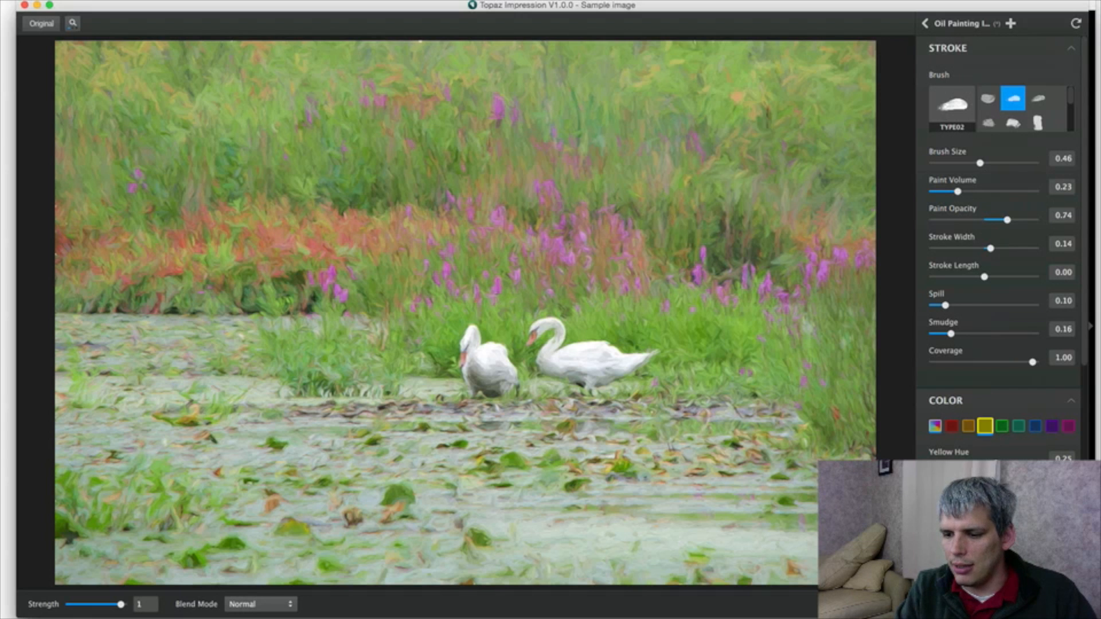
{"action": "left_click", "coordinate": [925, 23]}
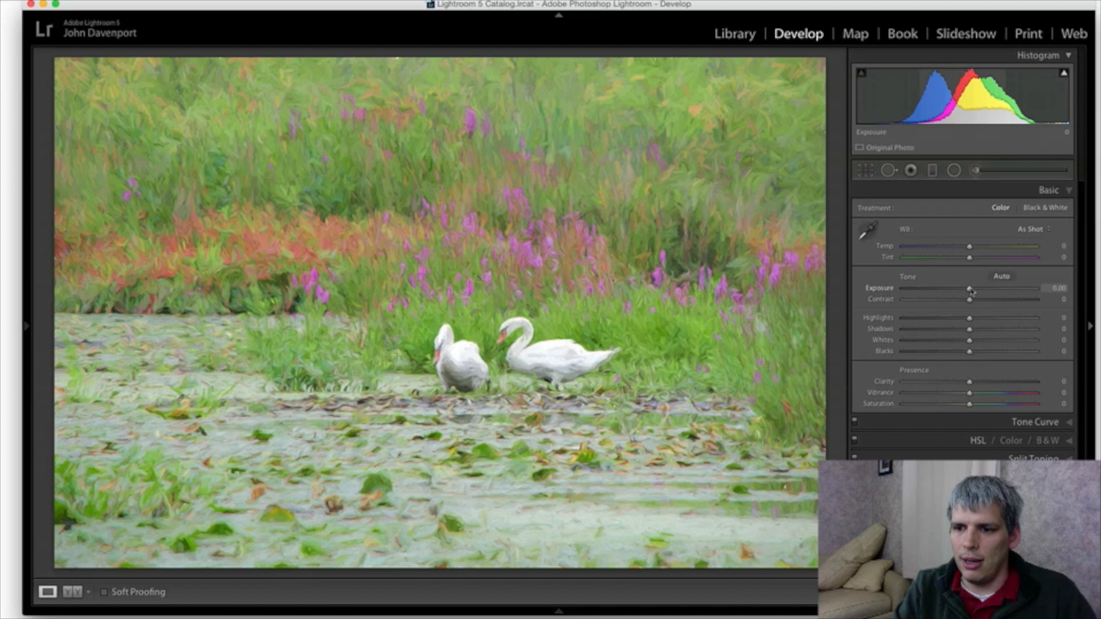
{"action": "left_click", "coordinate": [1047, 228]}
{"action": "left_click", "coordinate": [1048, 229]}
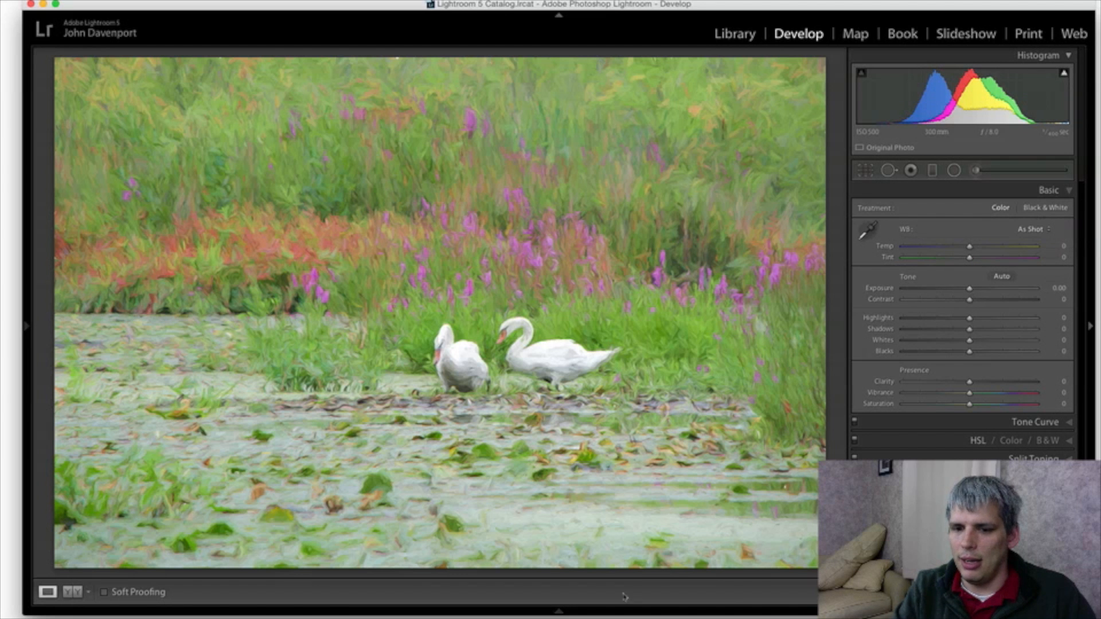
{"action": "mouse_move", "coordinate": [556, 615]}
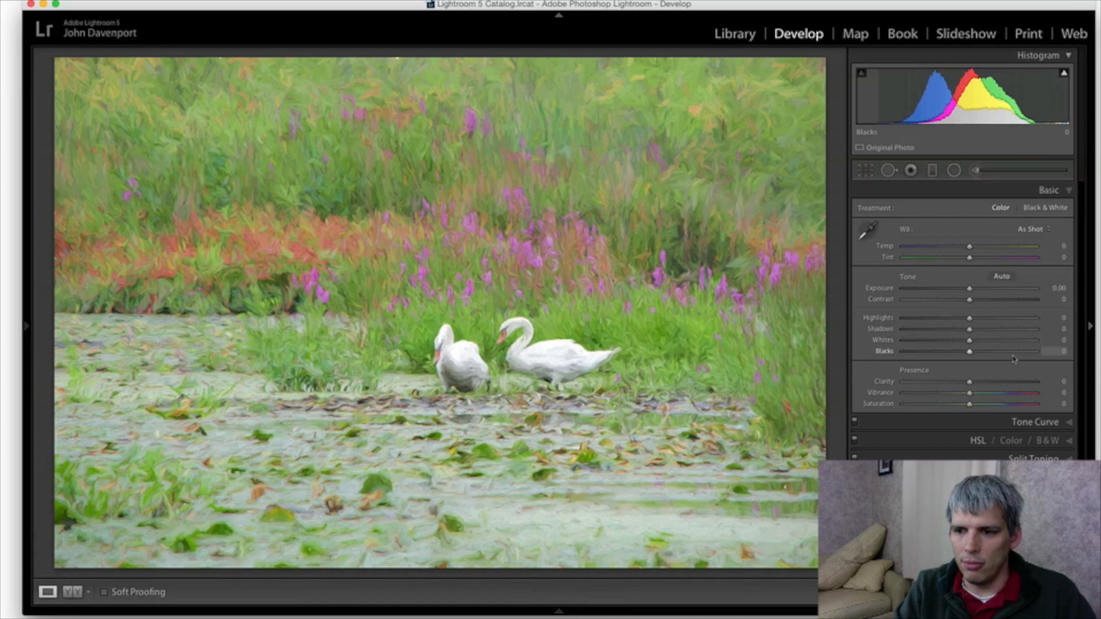
Step: Set the painted swan image's Exposure to -0.30, Highlights to -40, Shadows to +81 and Contrast to +18
{"action": "left_click_drag", "start_coordinate": [969, 289], "coordinate": [942, 319]}
{"action": "left_click", "coordinate": [1006, 331]}
{"action": "left_click_drag", "start_coordinate": [1006, 331], "coordinate": [1023, 331]}
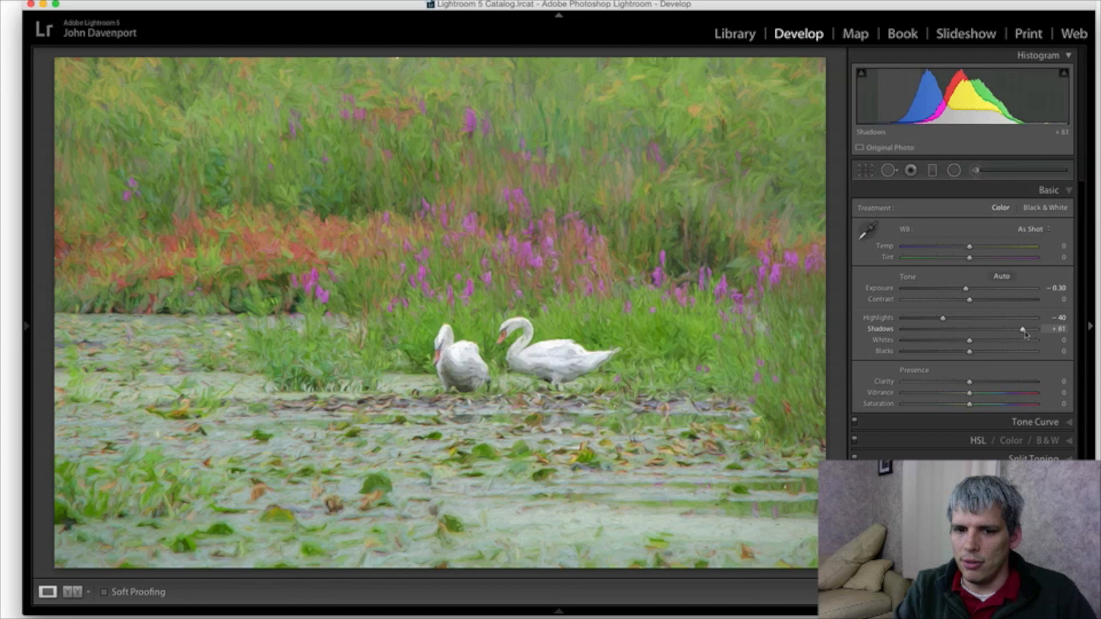
{"action": "left_click_drag", "start_coordinate": [969, 300], "coordinate": [981, 301]}
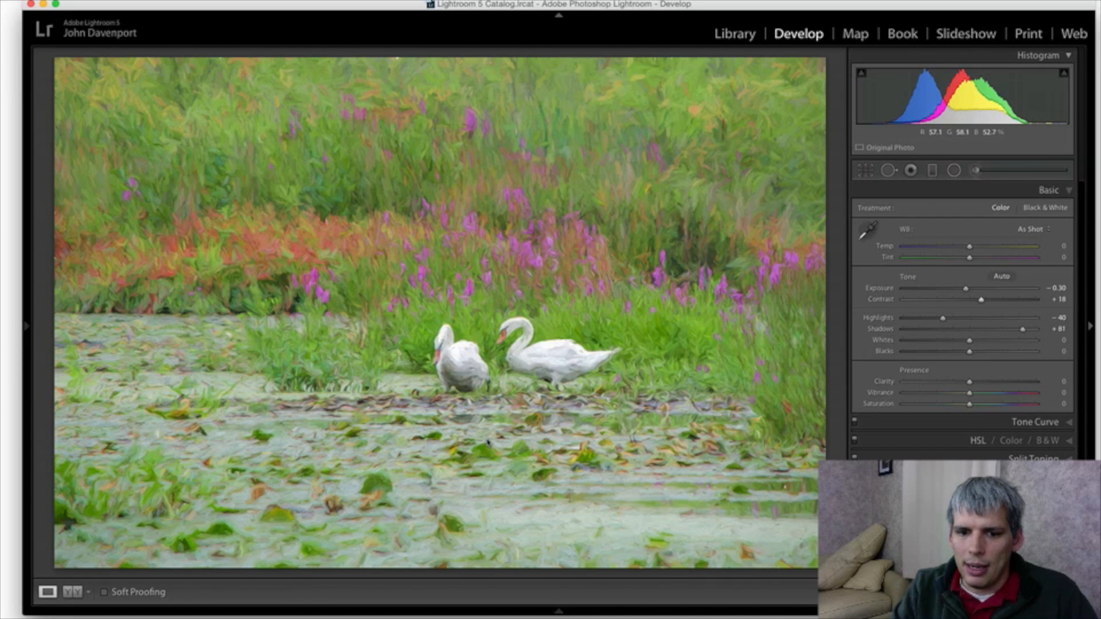
Step: Compare the green oil-painted swan version with the orange-toned DSC_8113-Edit-3-Edit-Edit-2.tif, ending on the green version
{"action": "mouse_move", "coordinate": [537, 612]}
{"action": "left_click", "coordinate": [597, 587]}
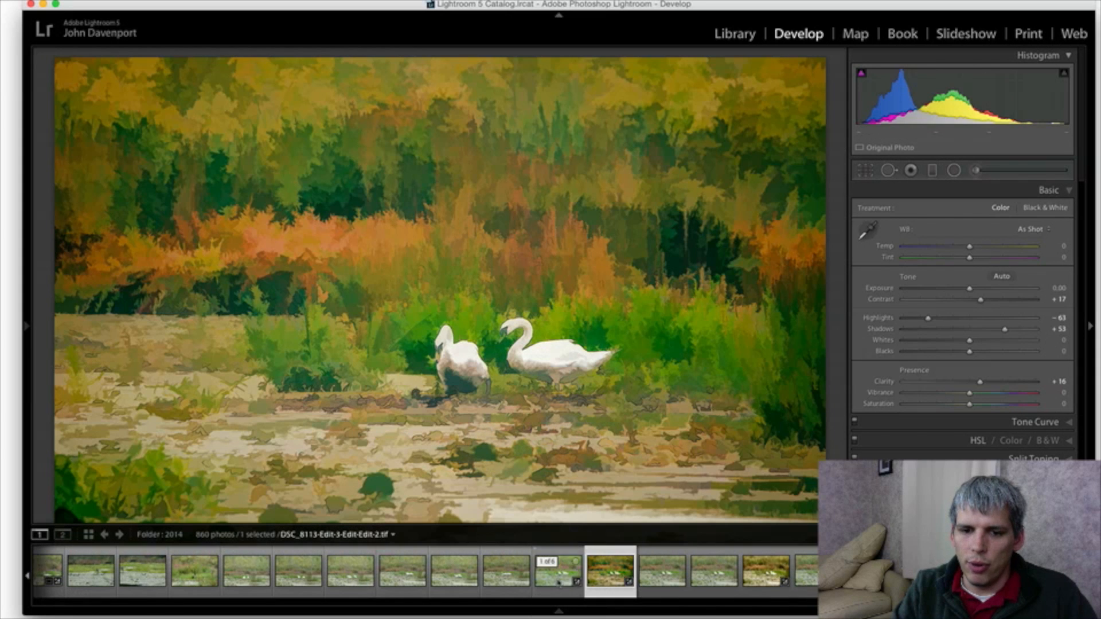
{"action": "left_click", "coordinate": [549, 583]}
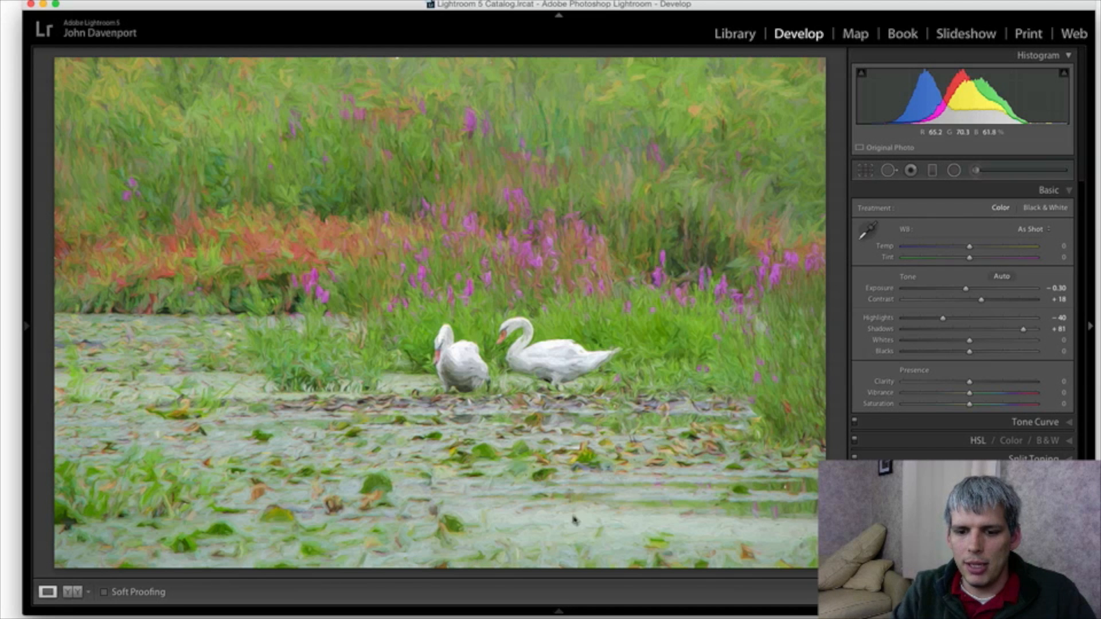
{"action": "mouse_move", "coordinate": [571, 613]}
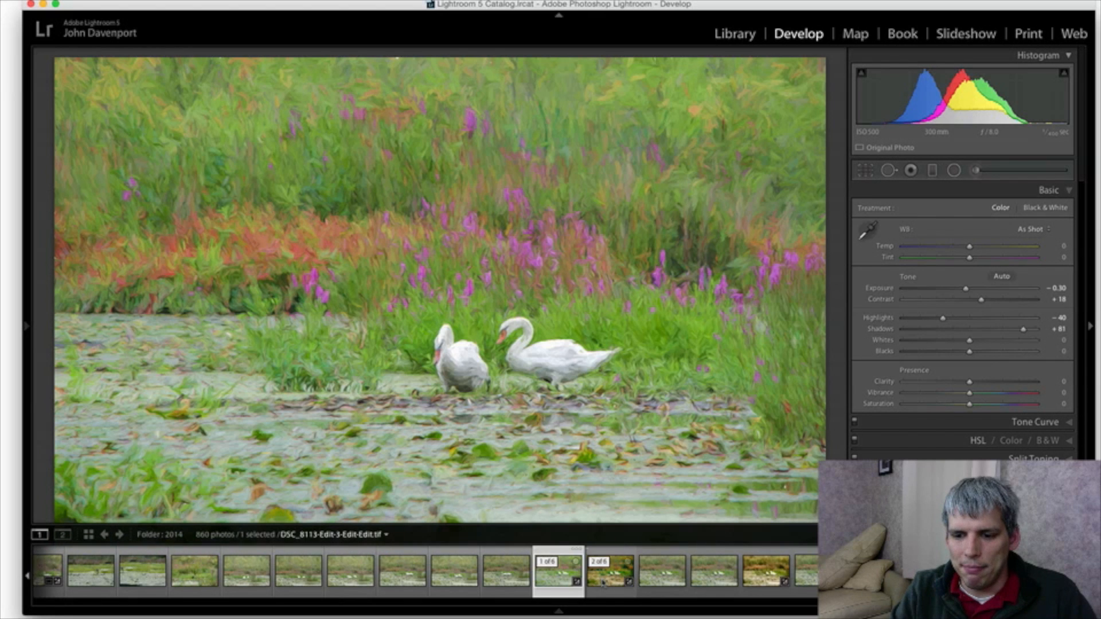
{"action": "left_click", "coordinate": [605, 579]}
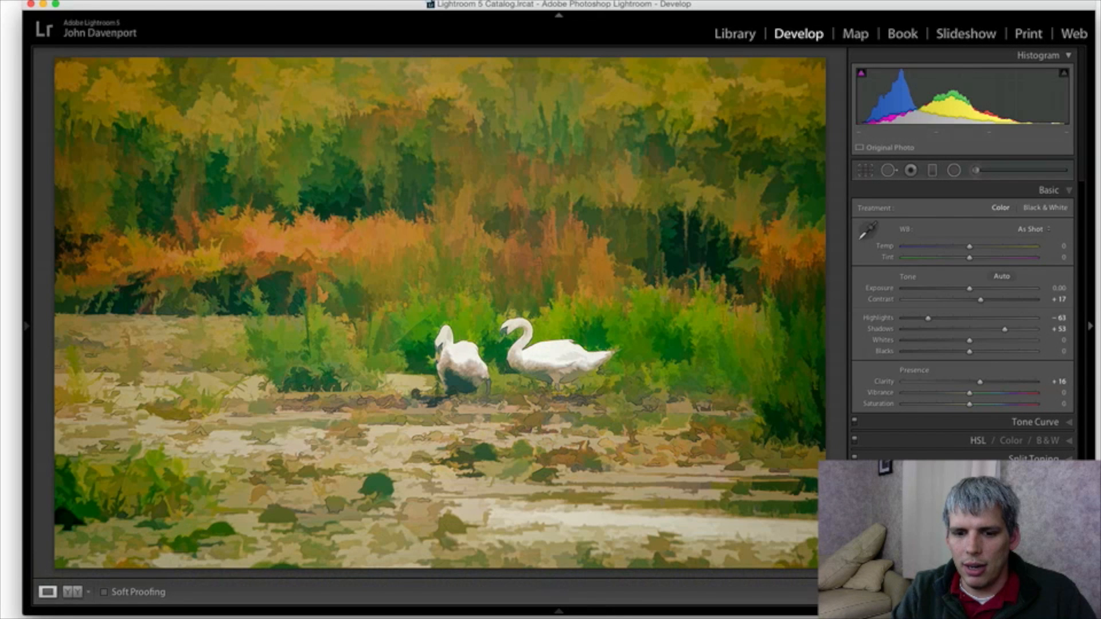
{"action": "mouse_move", "coordinate": [563, 609]}
{"action": "left_click", "coordinate": [505, 589]}
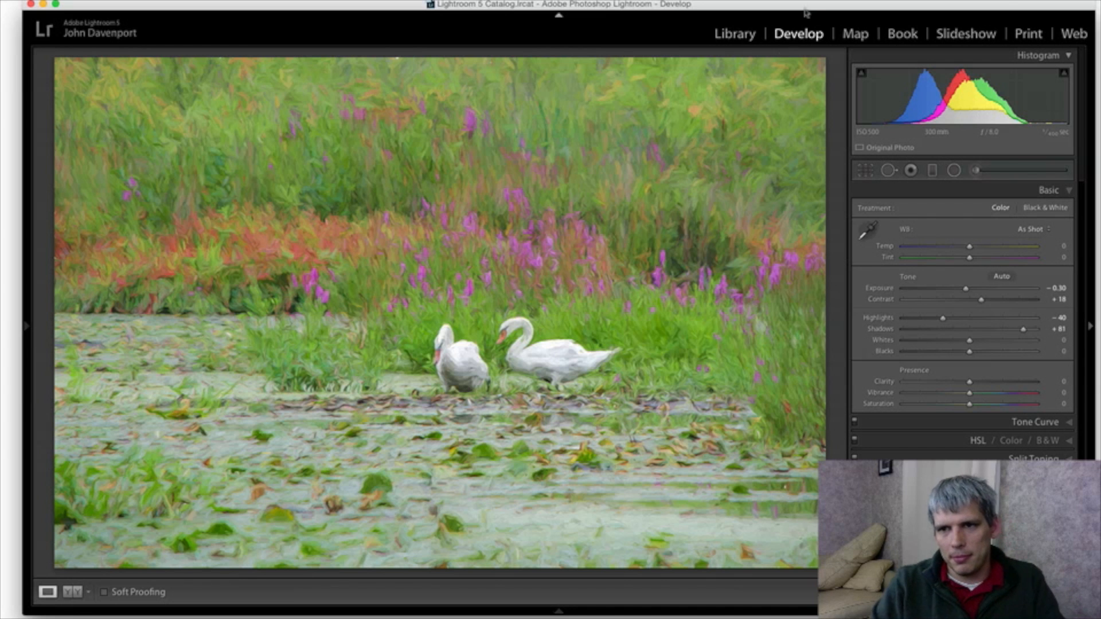
{"action": "left_click", "coordinate": [871, 3]}
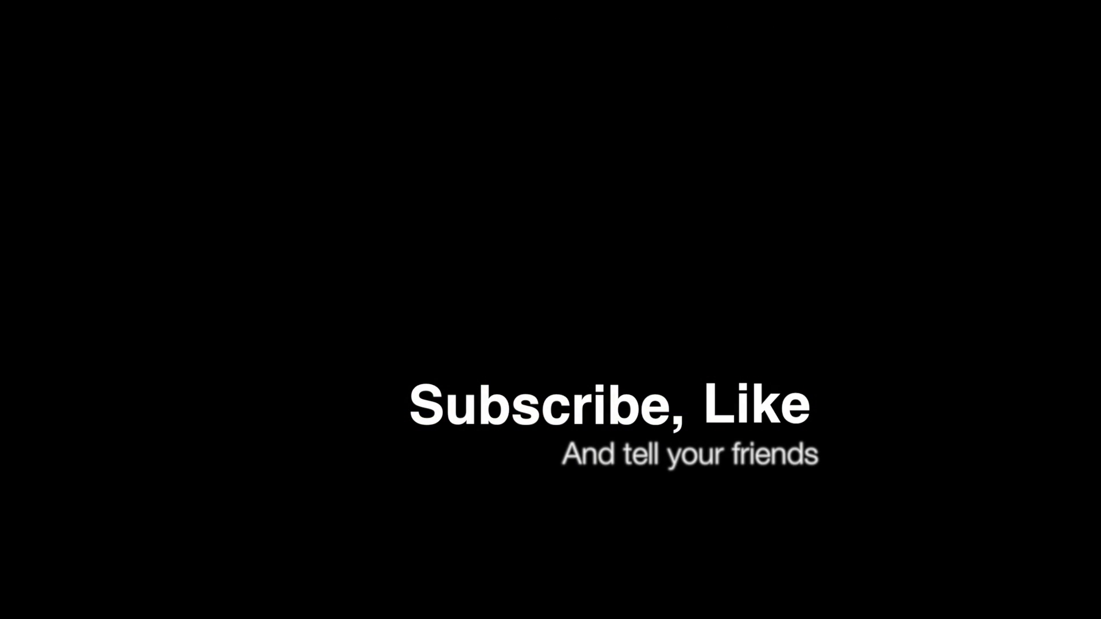